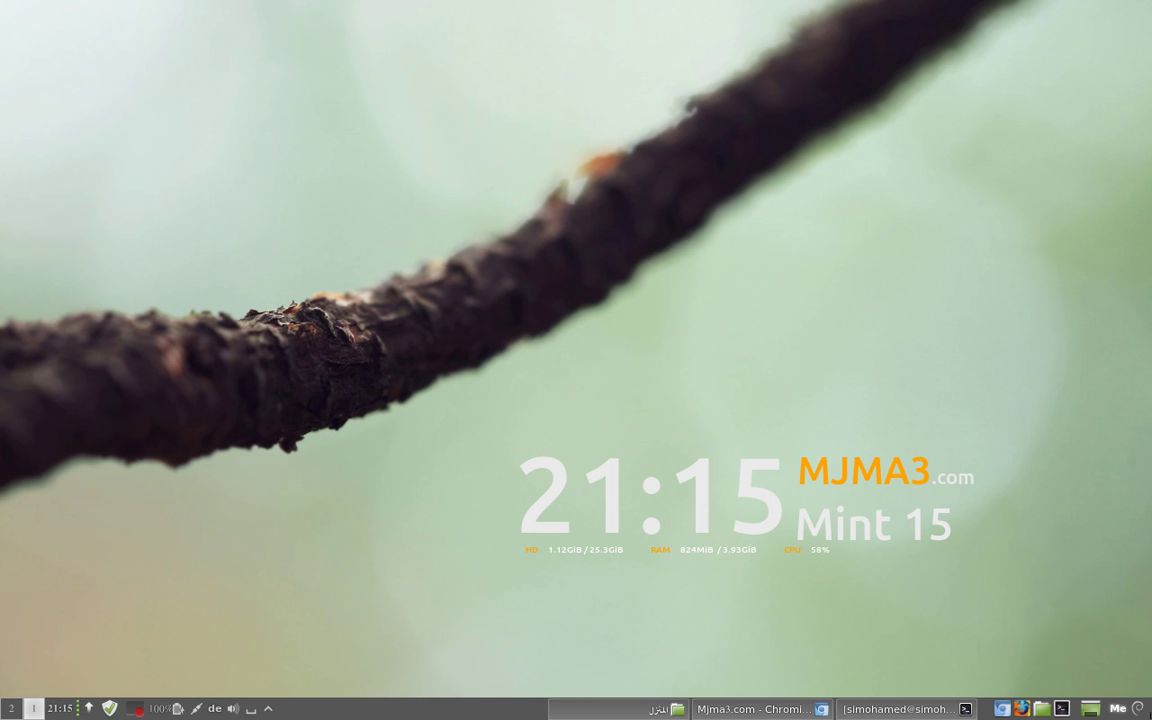
Open System Settings and look through the Appearance, Preferences and Hardware categories
left_click(1118, 709)
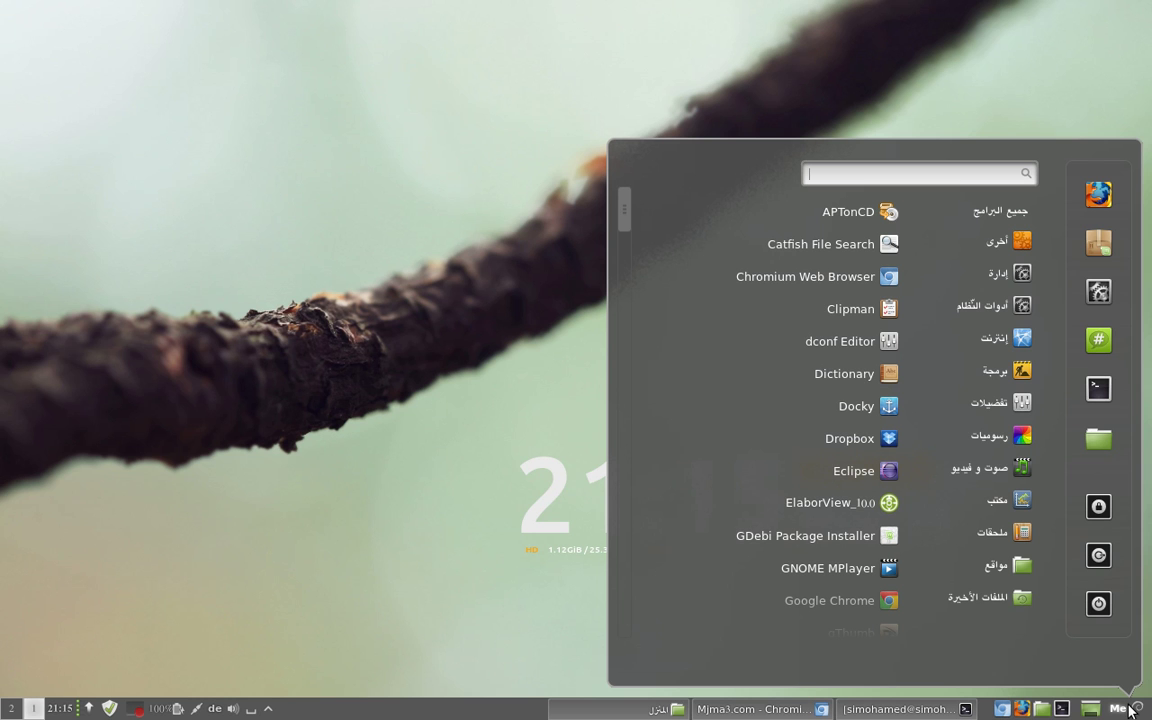
left_click(1098, 292)
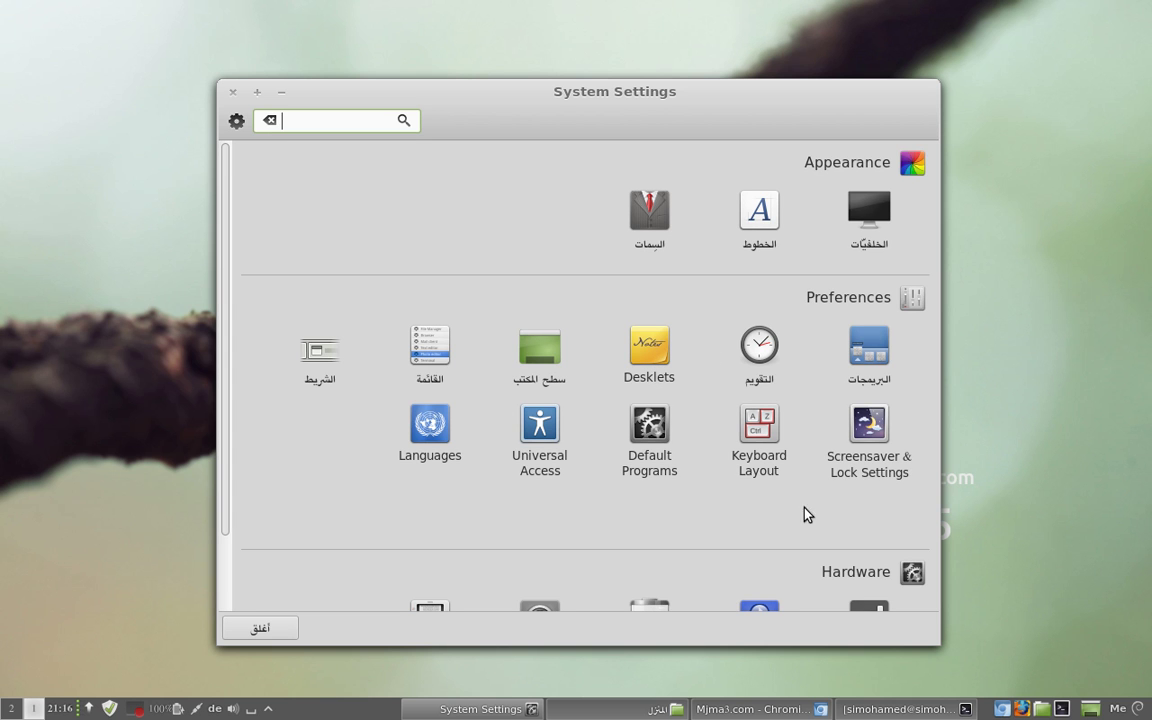
scroll(761, 440, "down", 2)
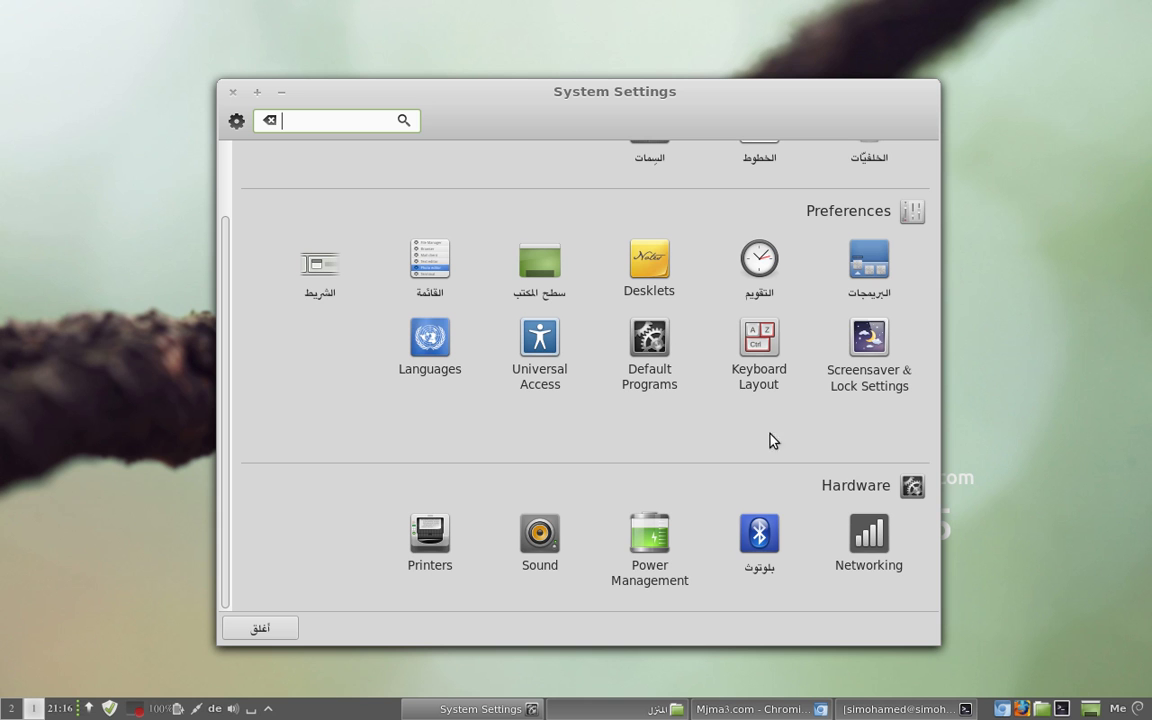
scroll(774, 463, "up", 2)
scroll(772, 465, "down", 2)
scroll(715, 316, "up", 2)
Switch System Settings to Advanced Mode and look through the settings it offers
left_click(236, 120)
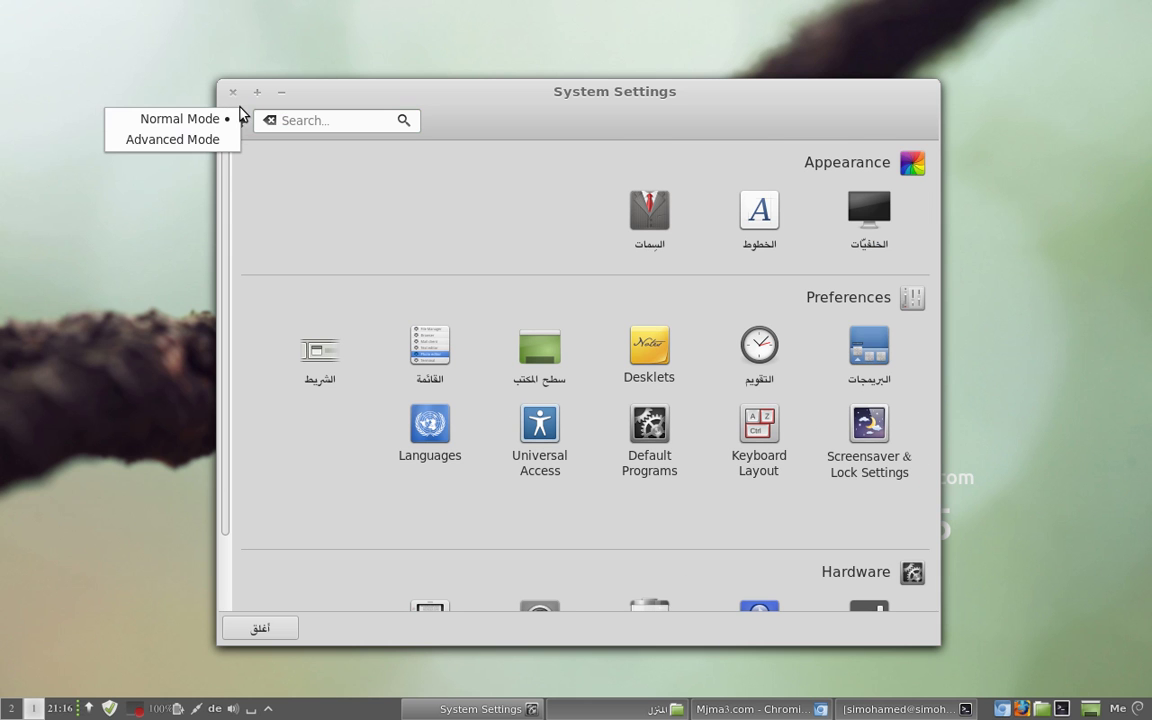
left_click(201, 145)
scroll(575, 375, "down", 3)
scroll(576, 381, "up", 3)
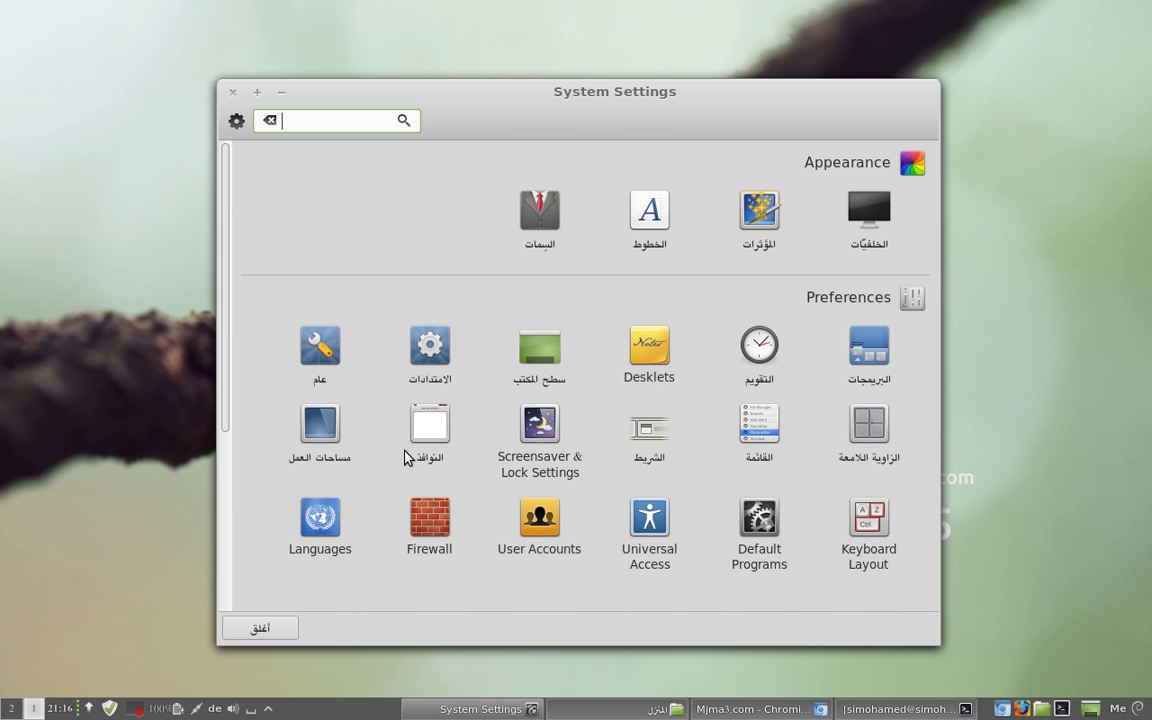
scroll(576, 369, "down", 3)
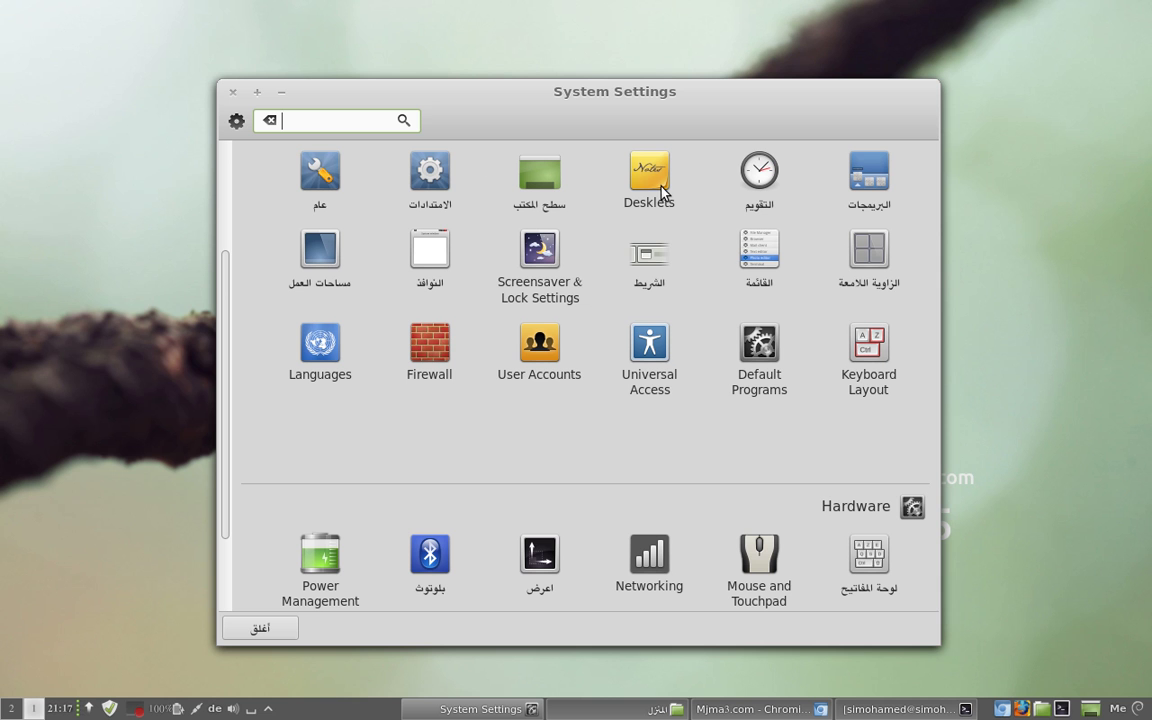
Minimize System Settings and open the Add Desklets window from the desktop
left_click(282, 91)
right_click(475, 110)
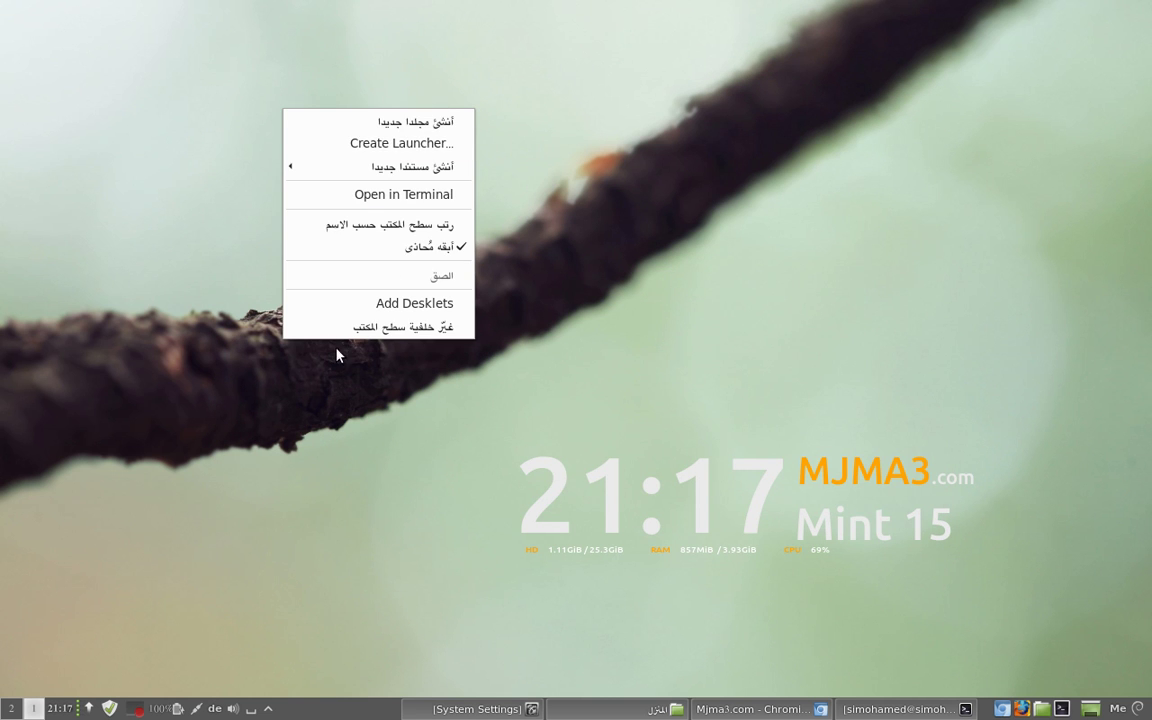
left_click(380, 304)
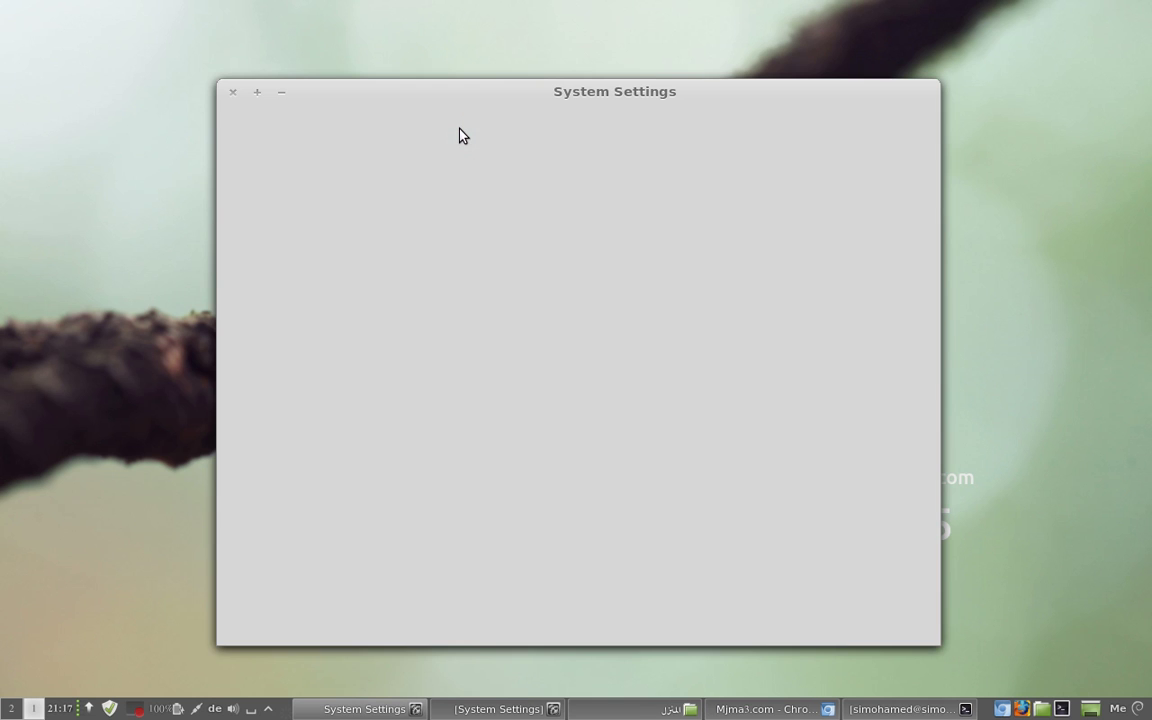
left_click_drag(516, 100, 535, 85)
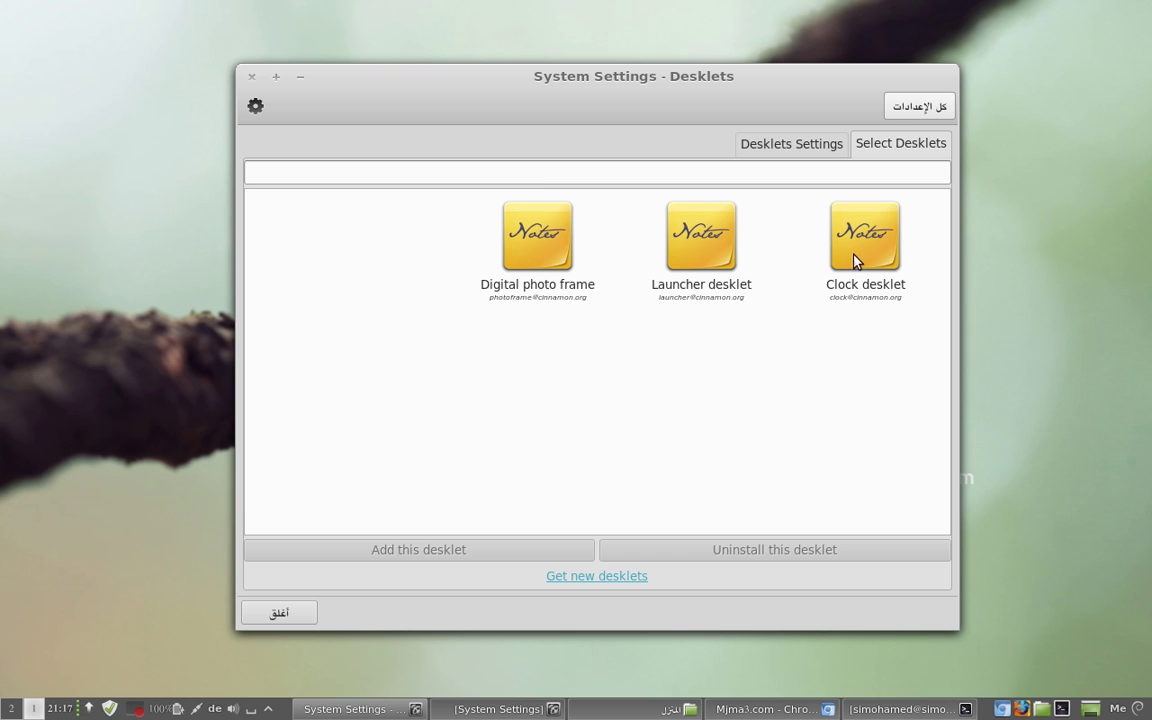
Add the Clock desklet to the desktop and move it away from the desktop's corner
left_click(873, 258)
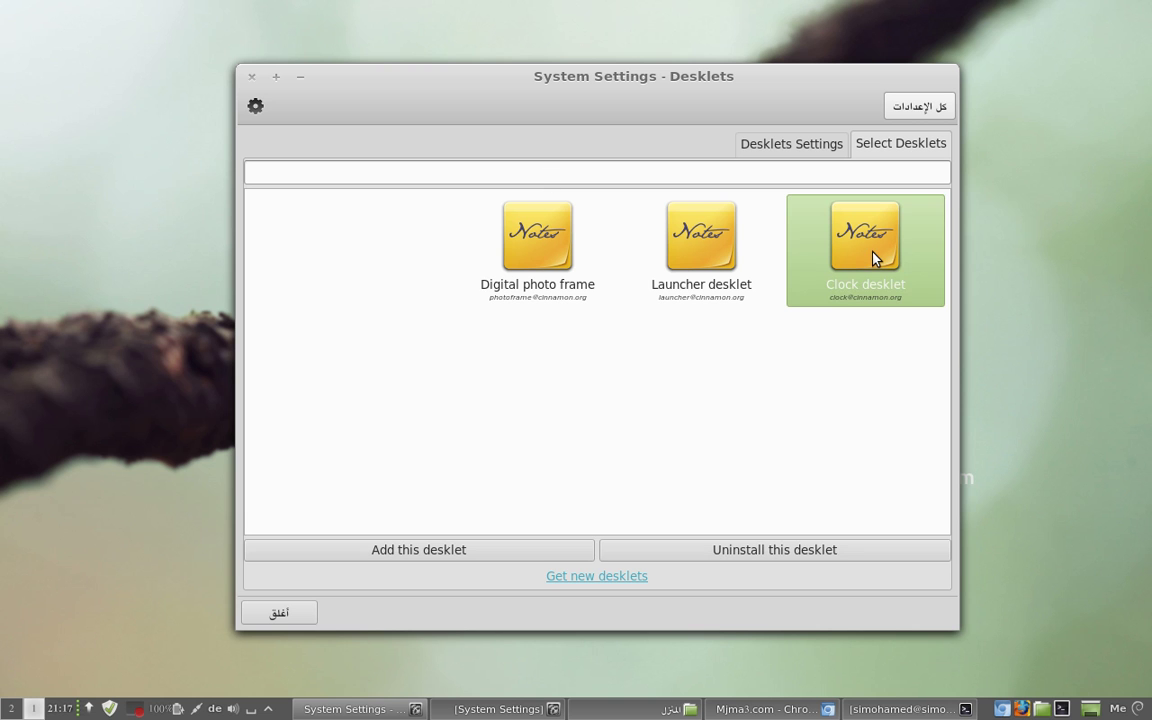
left_click(697, 267)
left_click(510, 250)
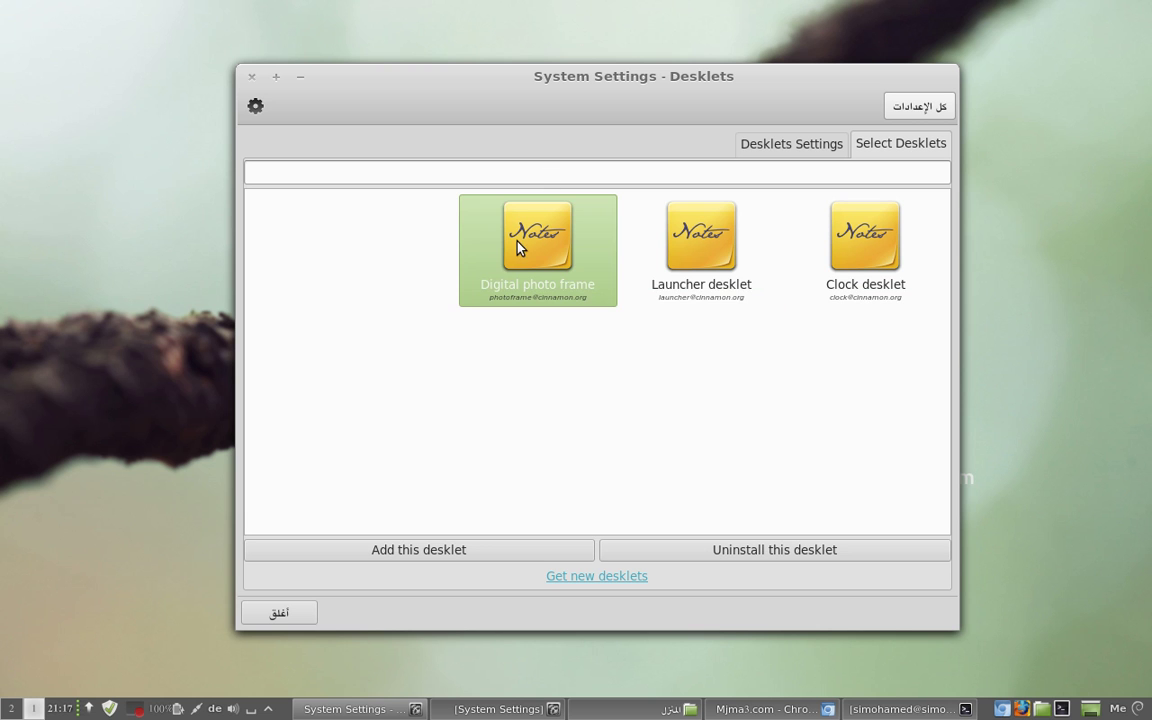
left_click_drag(562, 81, 584, 113)
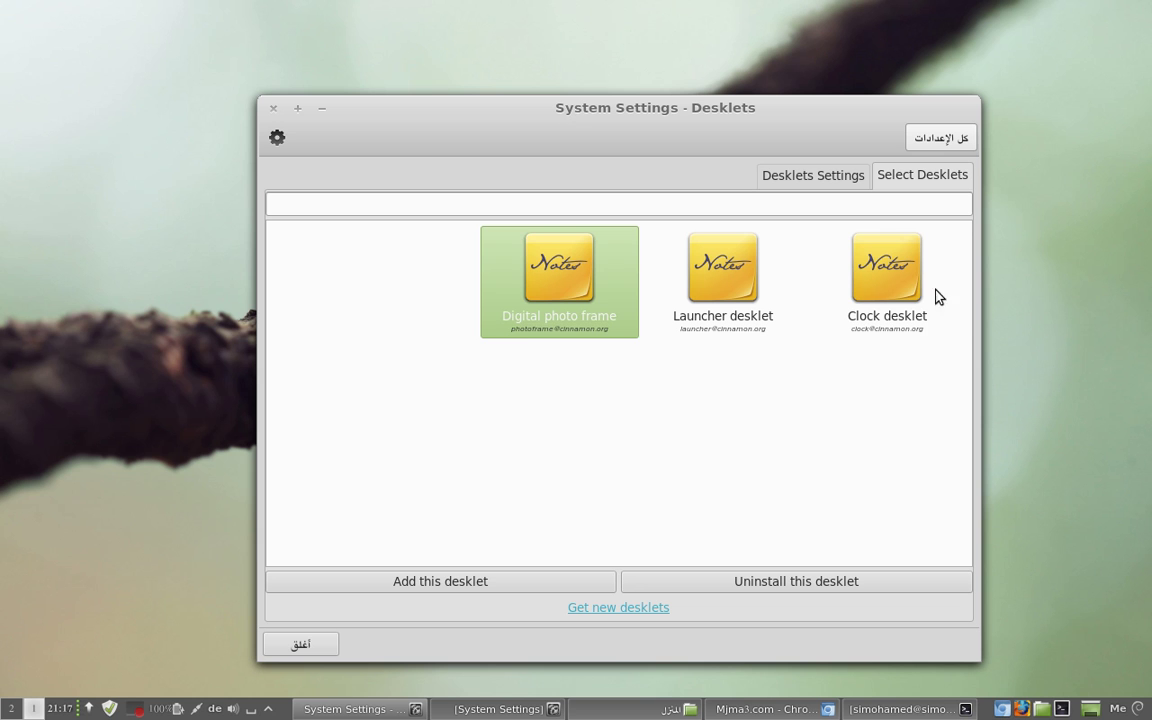
left_click(880, 285)
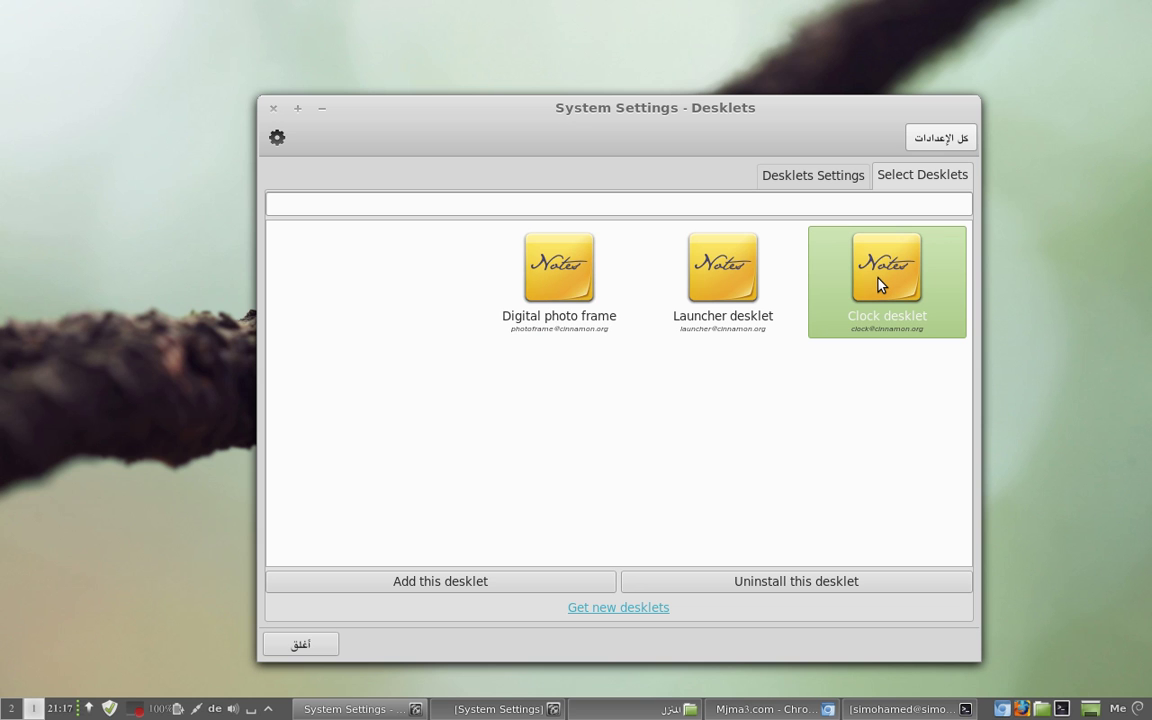
left_click(430, 585)
left_click_drag(75, 35, 126, 140)
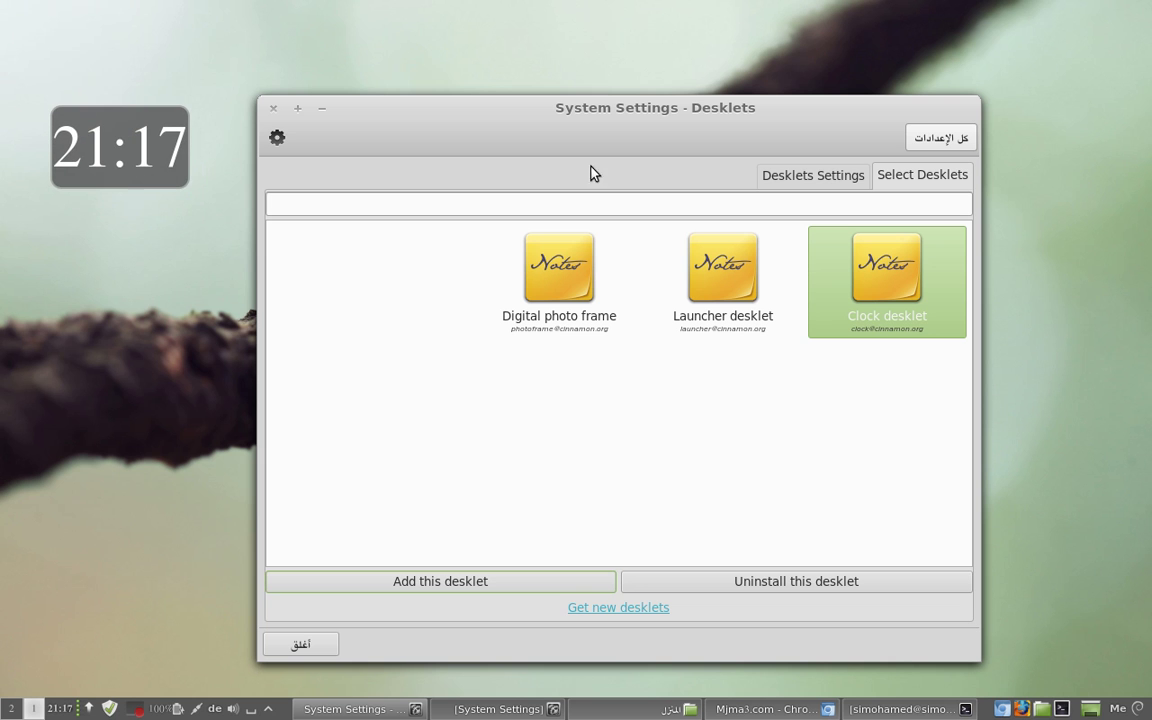
Set the decoration of desklets to Border and header, and return it to Border only
left_click(815, 180)
left_click(772, 214)
left_click(762, 236)
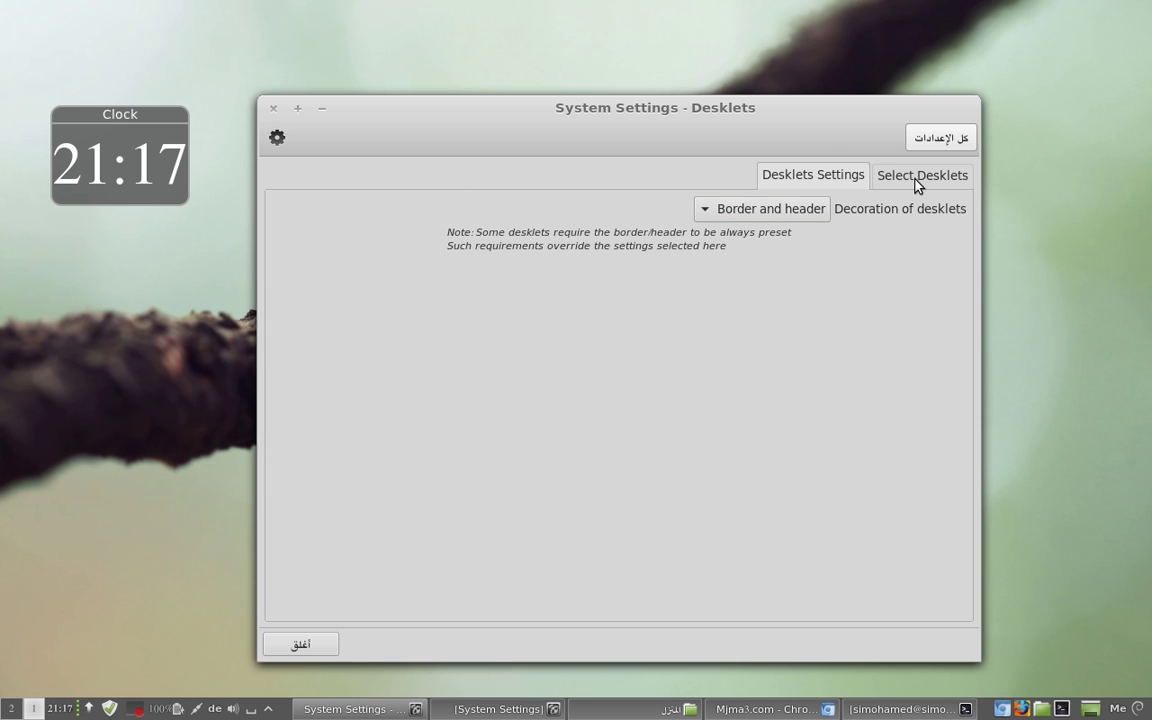
left_click(777, 212)
left_click(761, 183)
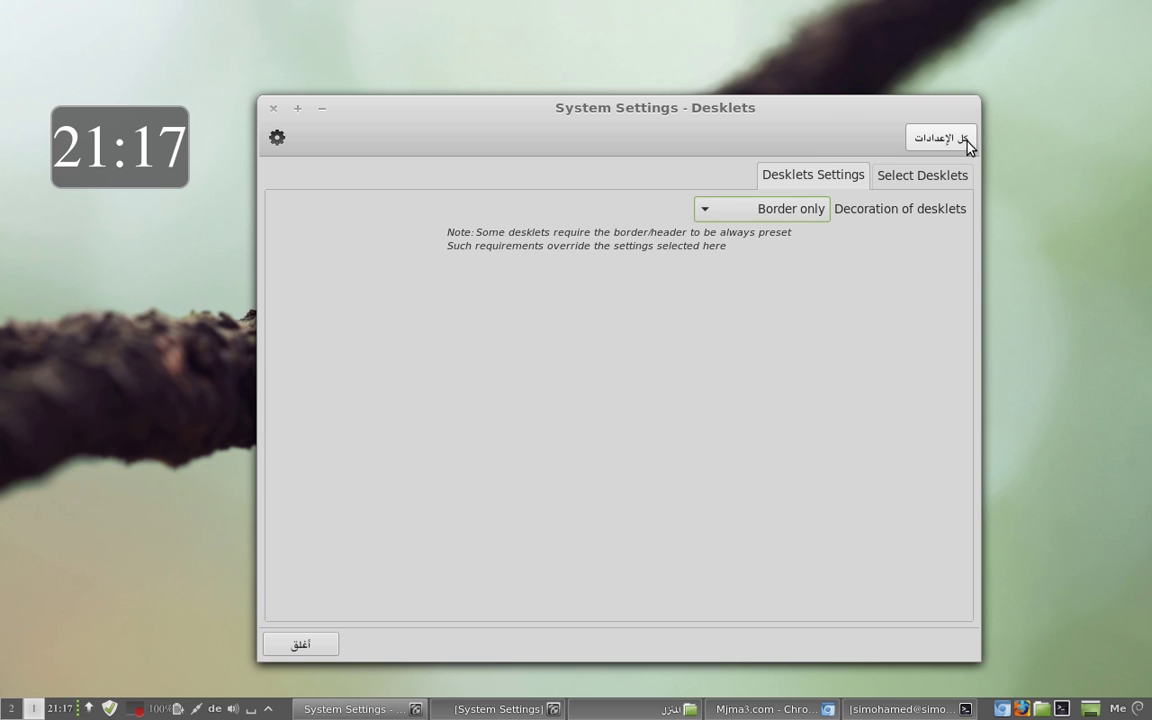
Replace the Clock desklet with the Digital photo frame desklet and reposition the frame on the desktop
right_click(145, 148)
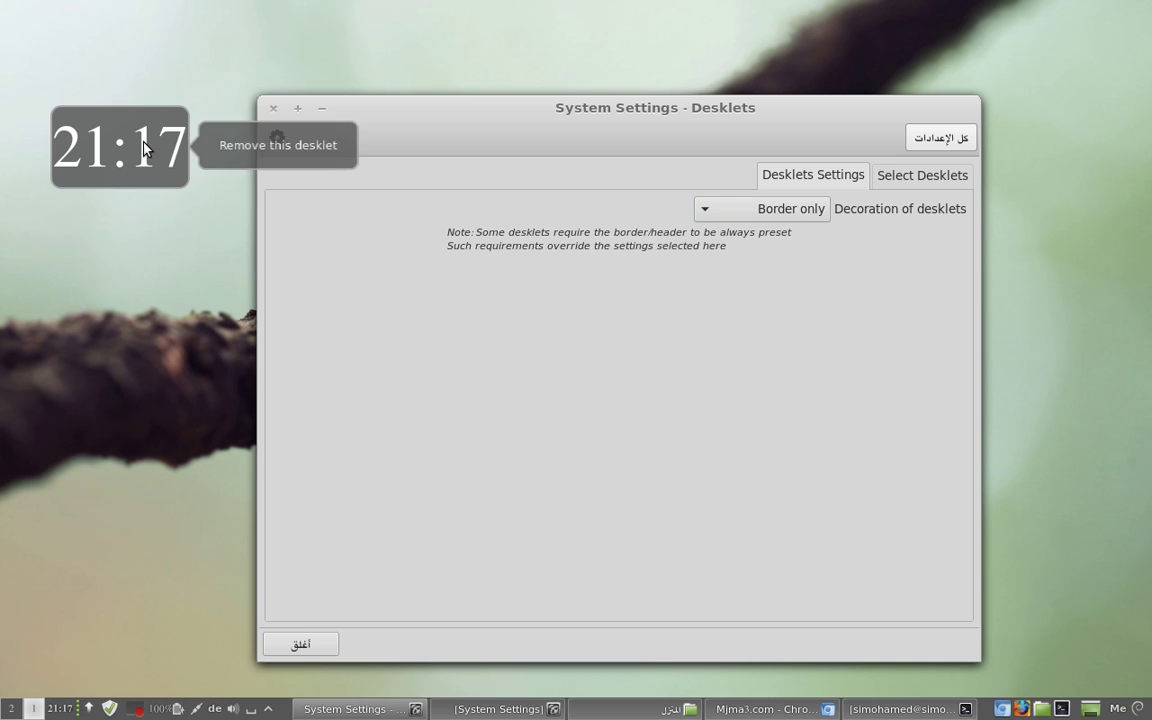
left_click(224, 141)
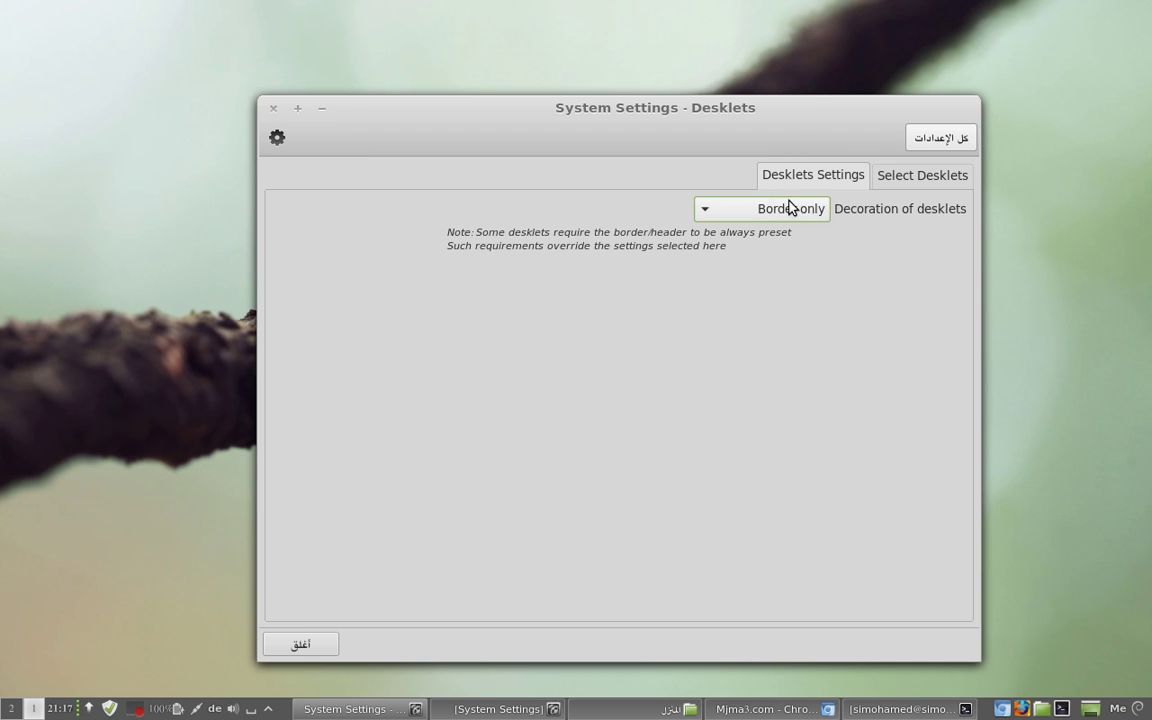
left_click(920, 175)
left_click(569, 279)
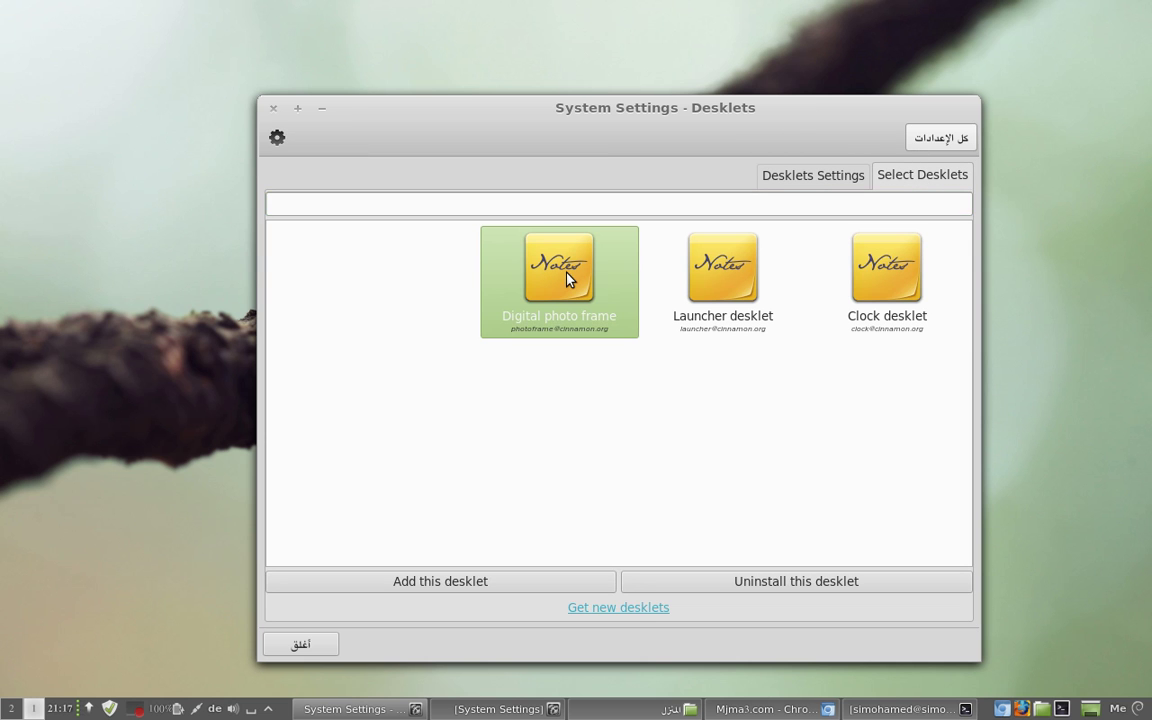
left_click(427, 586)
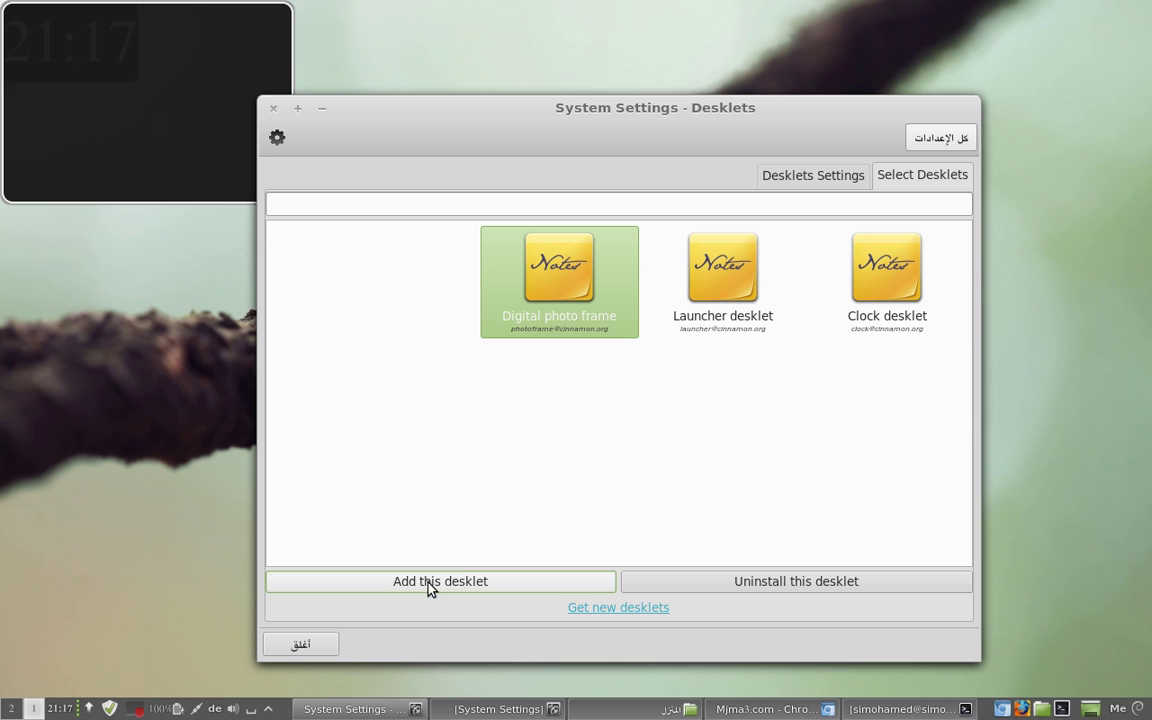
left_click_drag(98, 90, 120, 152)
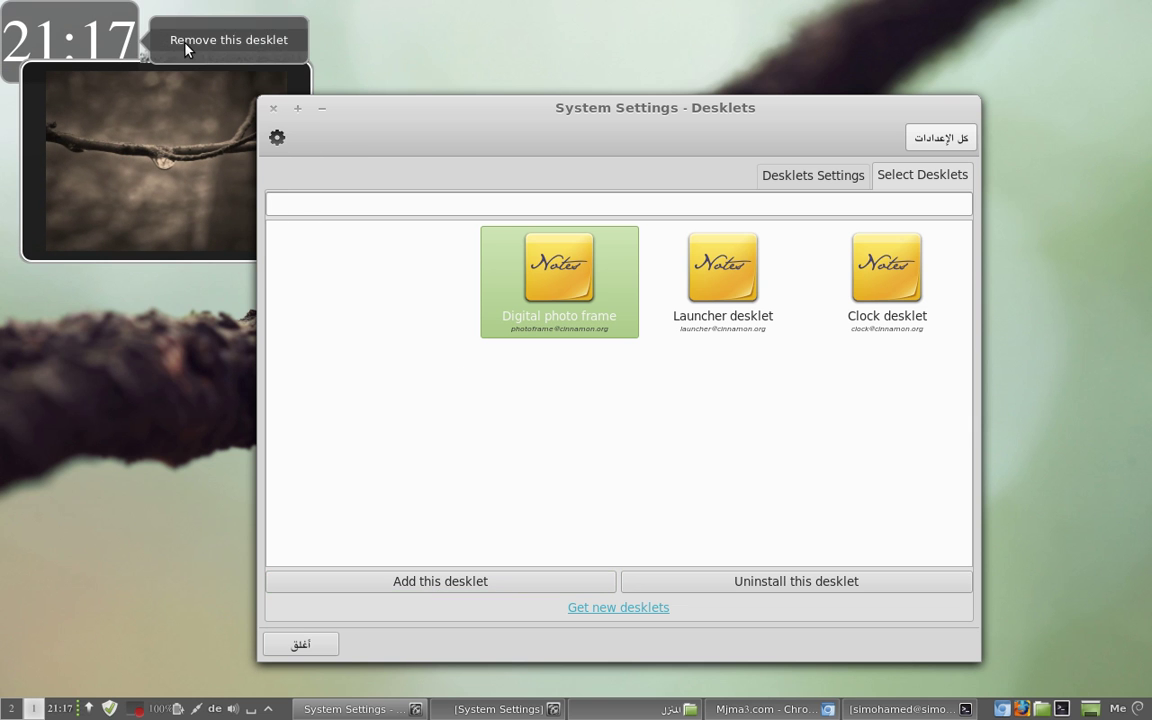
left_click_drag(130, 185, 130, 163)
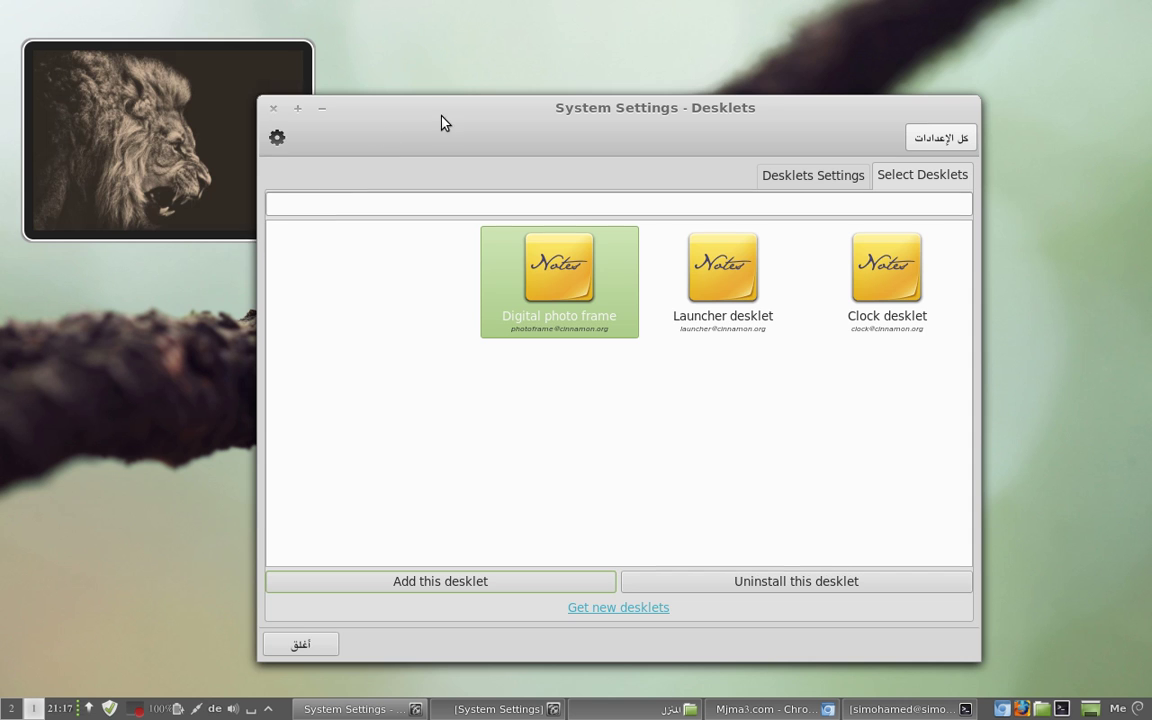
Remove the photo frame desklet from the desktop and close the Desklets settings window
left_click_drag(413, 133, 509, 104)
right_click(222, 142)
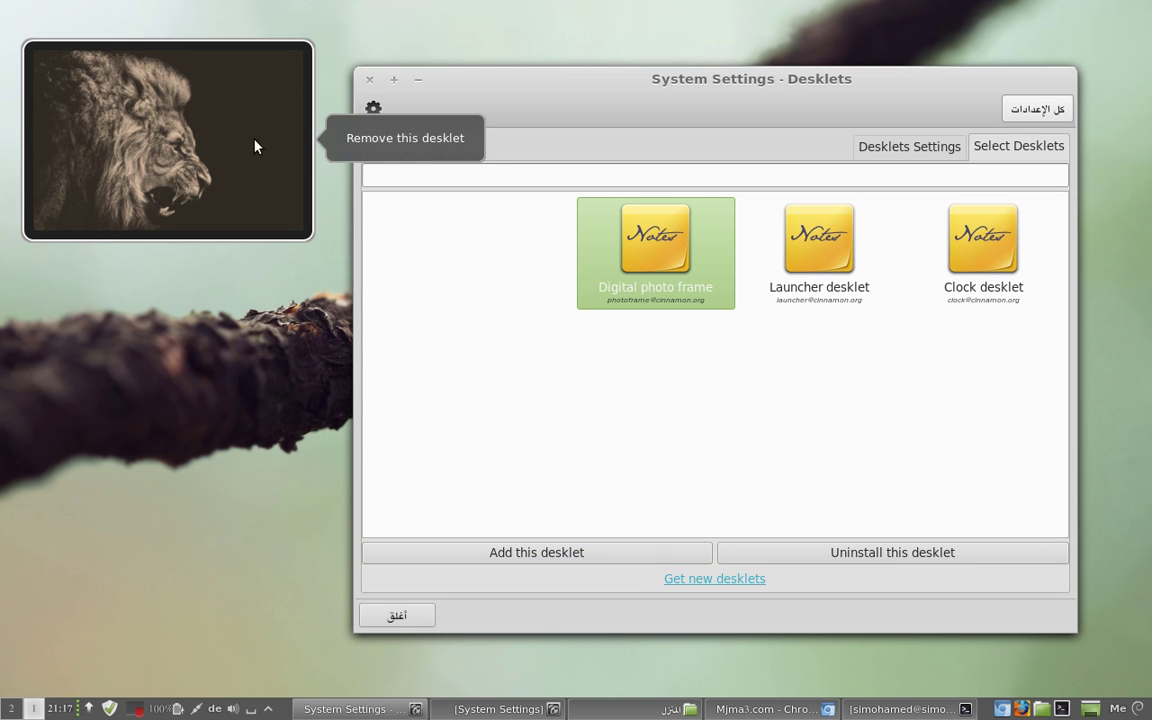
left_click(390, 143)
left_click_drag(614, 93, 557, 101)
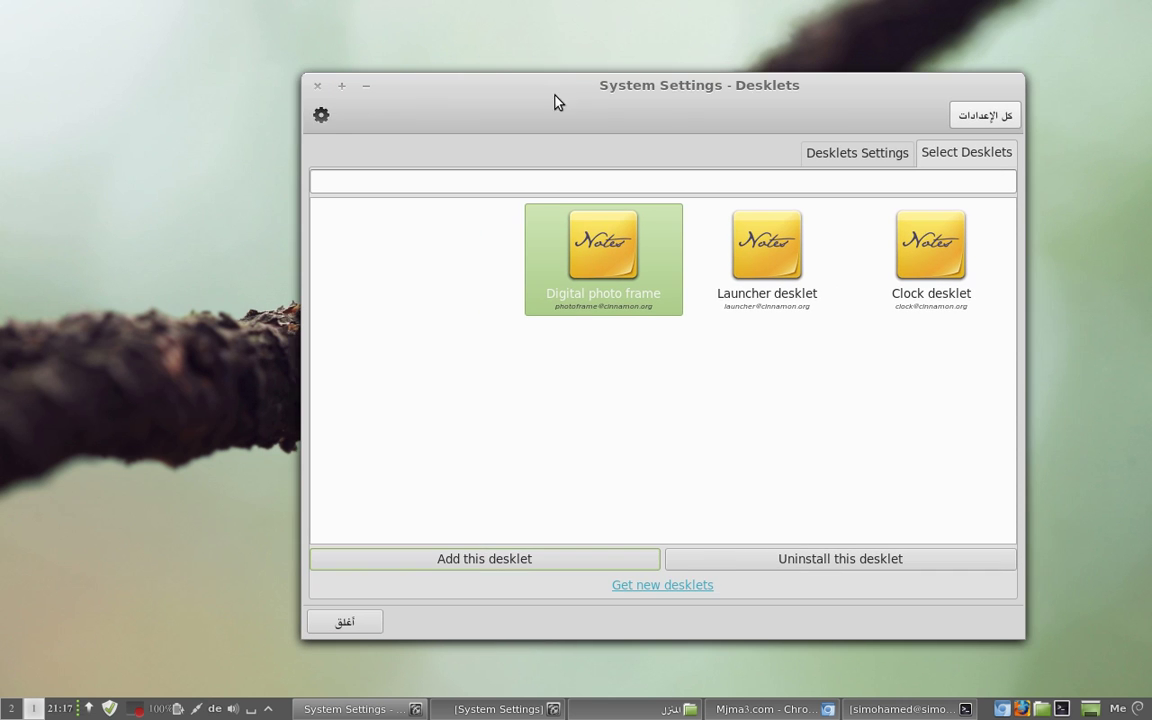
left_click(315, 87)
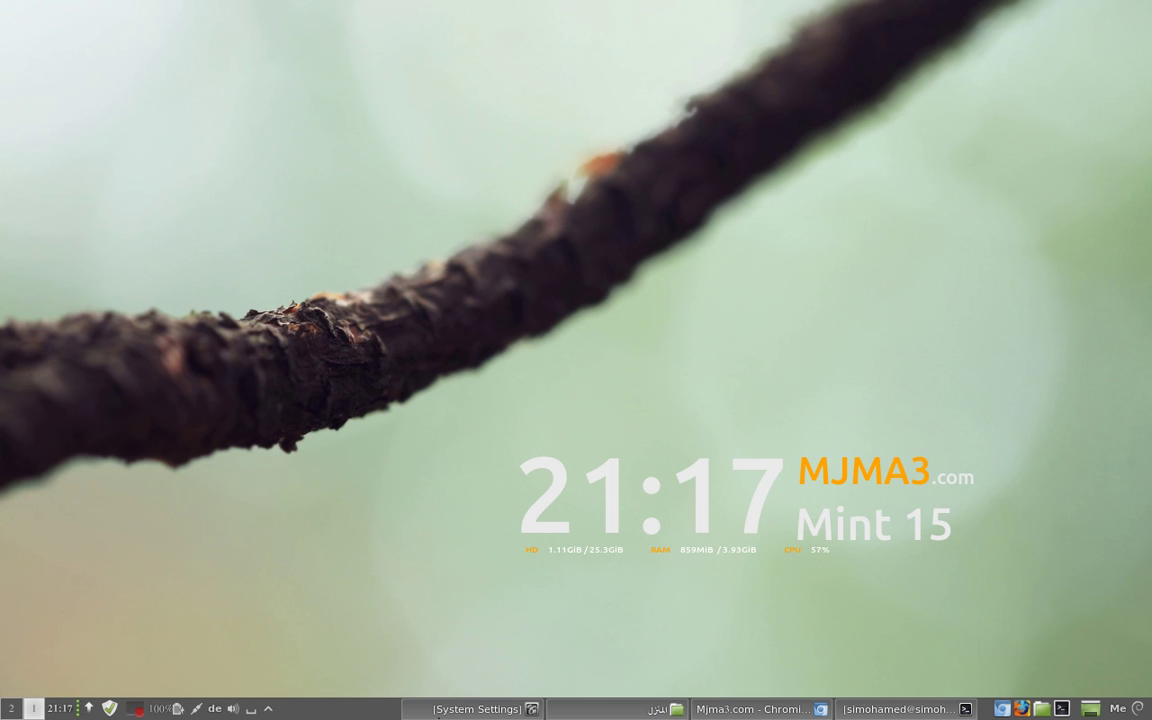
Switch to the file manager and open the config folder inside the Cinnamon folder
left_click(594, 709)
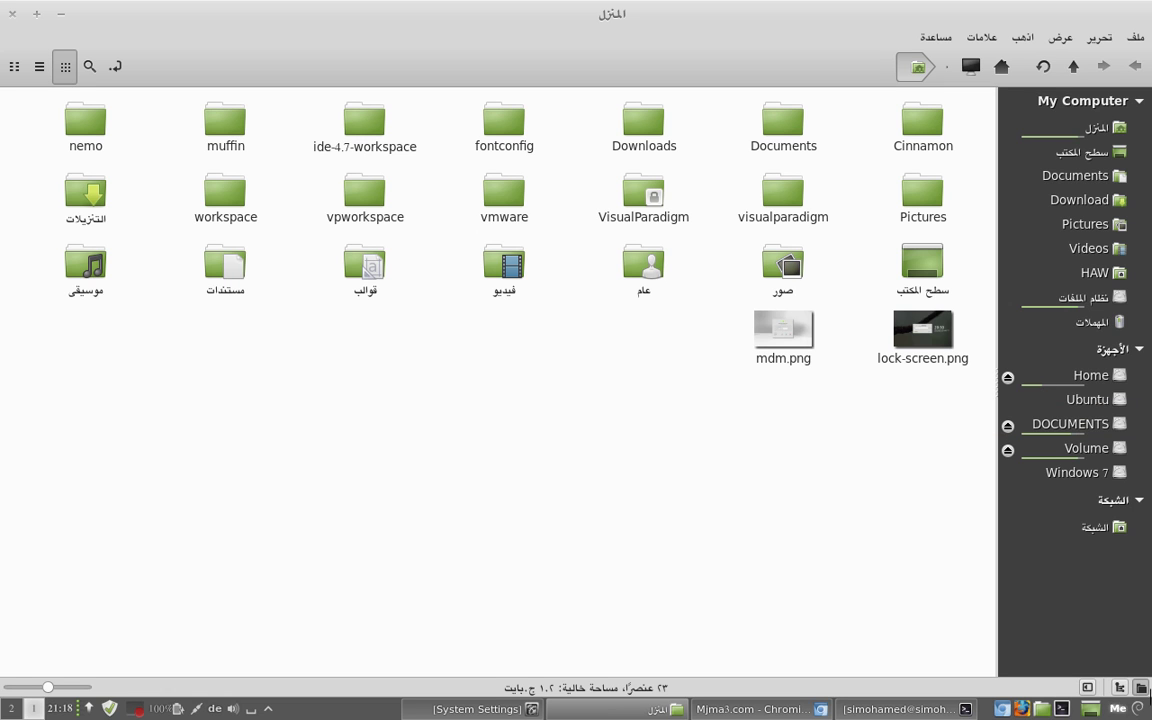
double_click(915, 125)
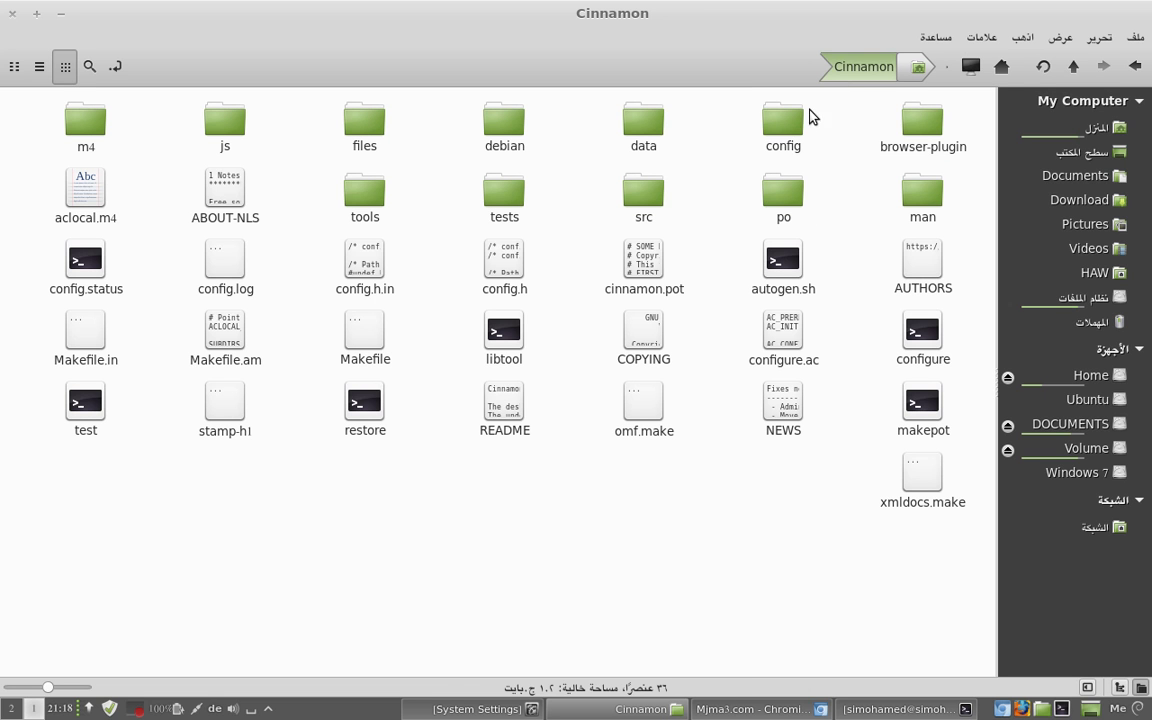
double_click(795, 120)
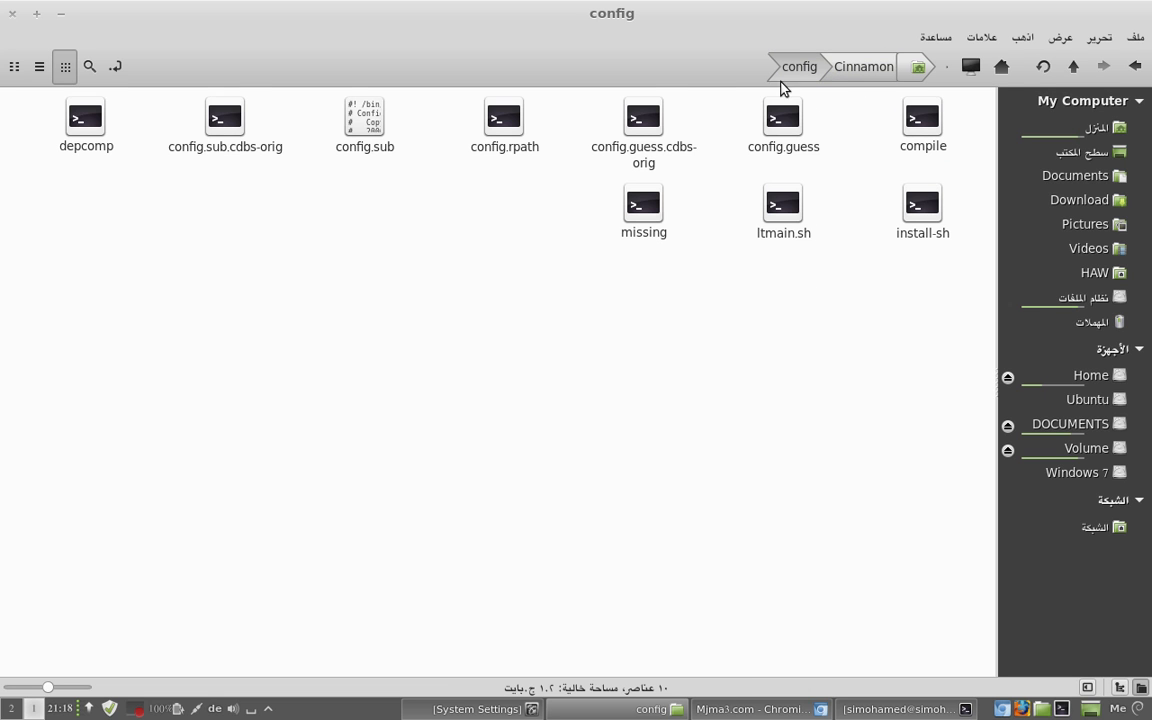
Hide the file manager's menu bar through its view options
left_click(1096, 38)
left_click(1092, 40)
left_click(1060, 38)
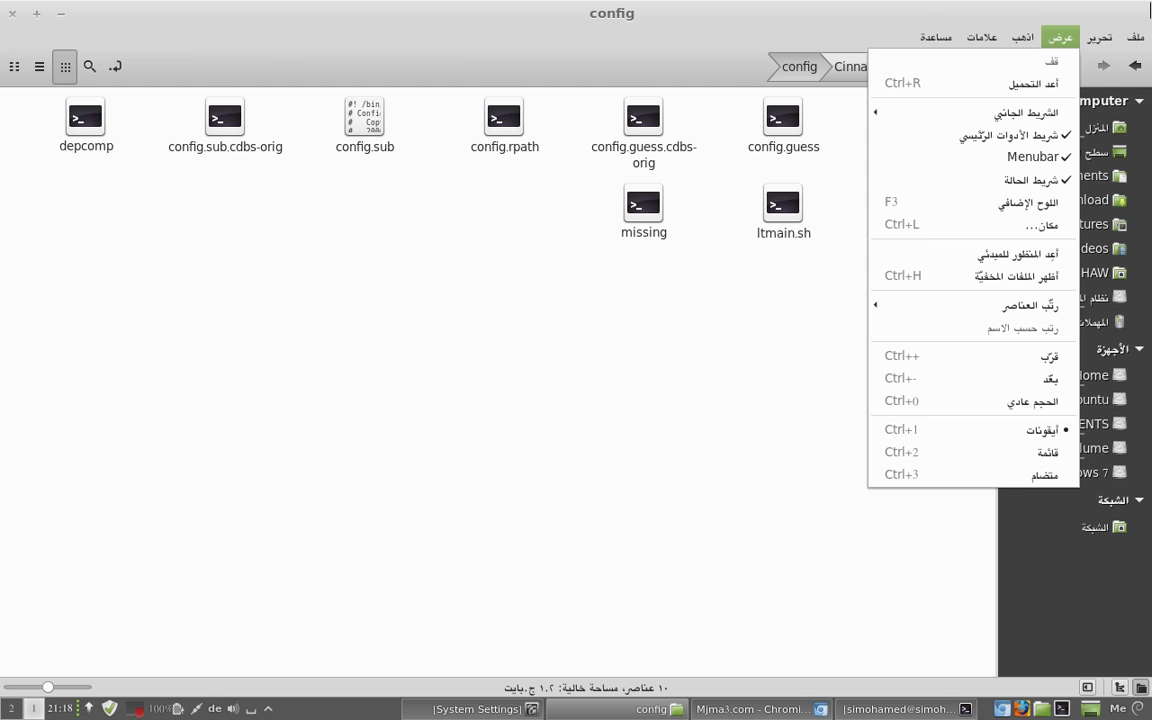
left_click(700, 38)
left_click(1090, 40)
left_click(1031, 163)
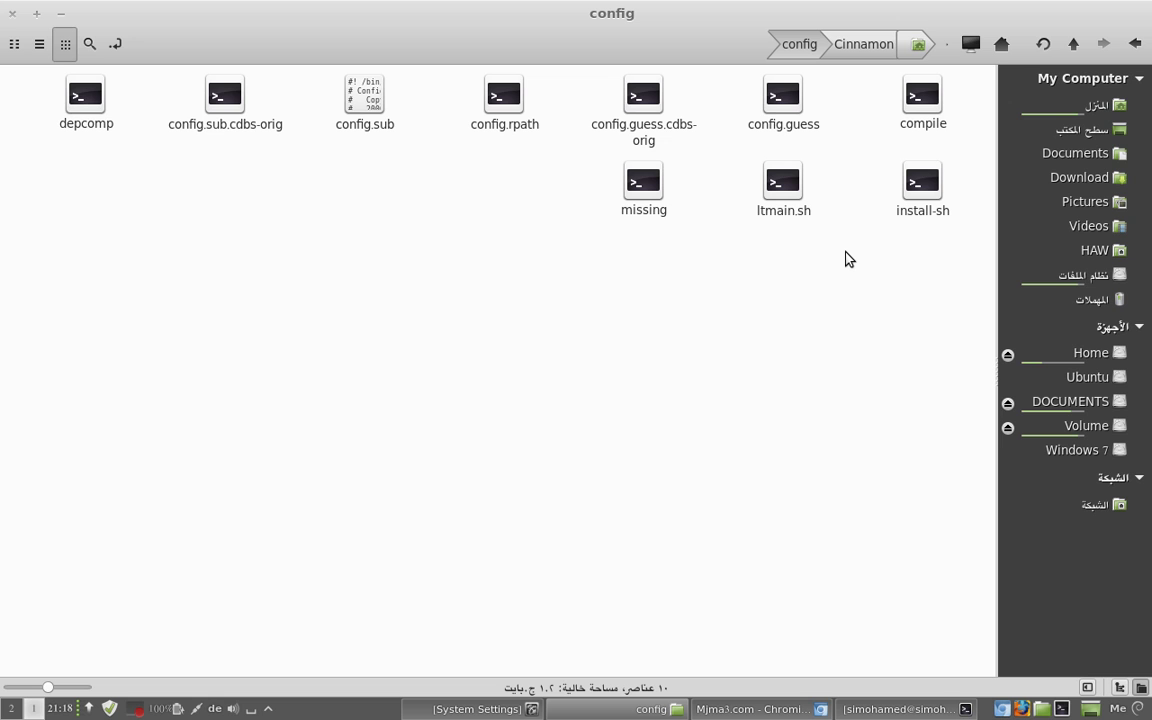
Reveal the hidden menu bar temporarily and turn its permanent display back on
key("alt")
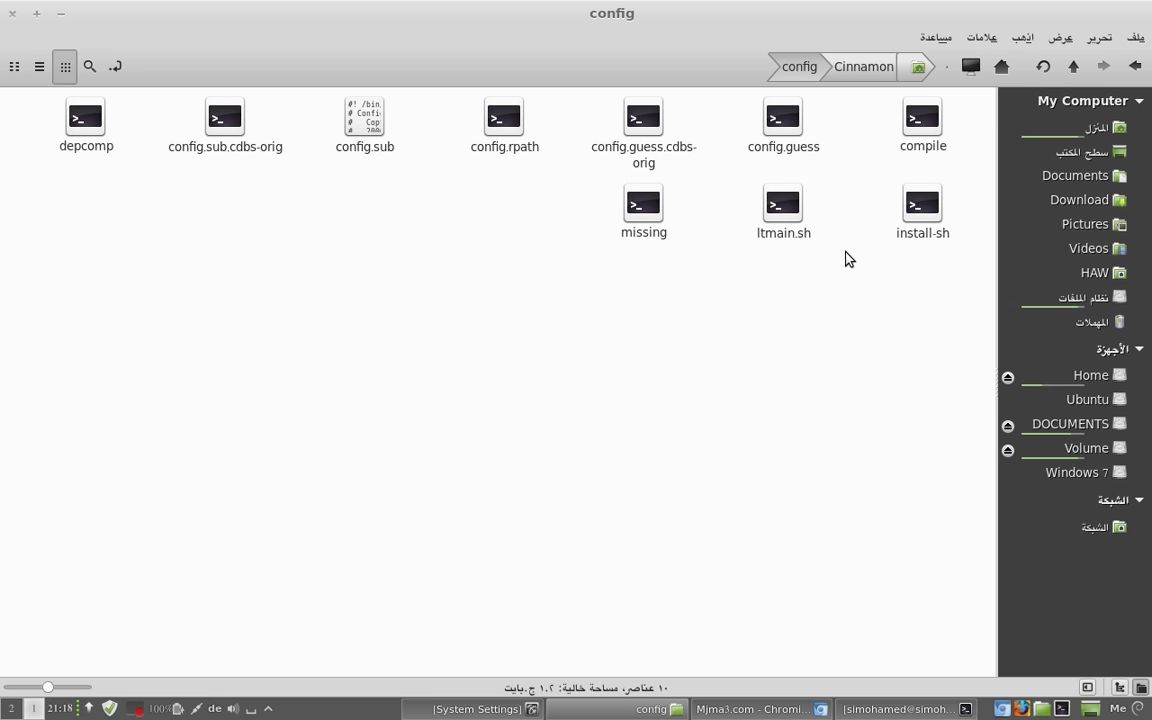
left_click(1060, 37)
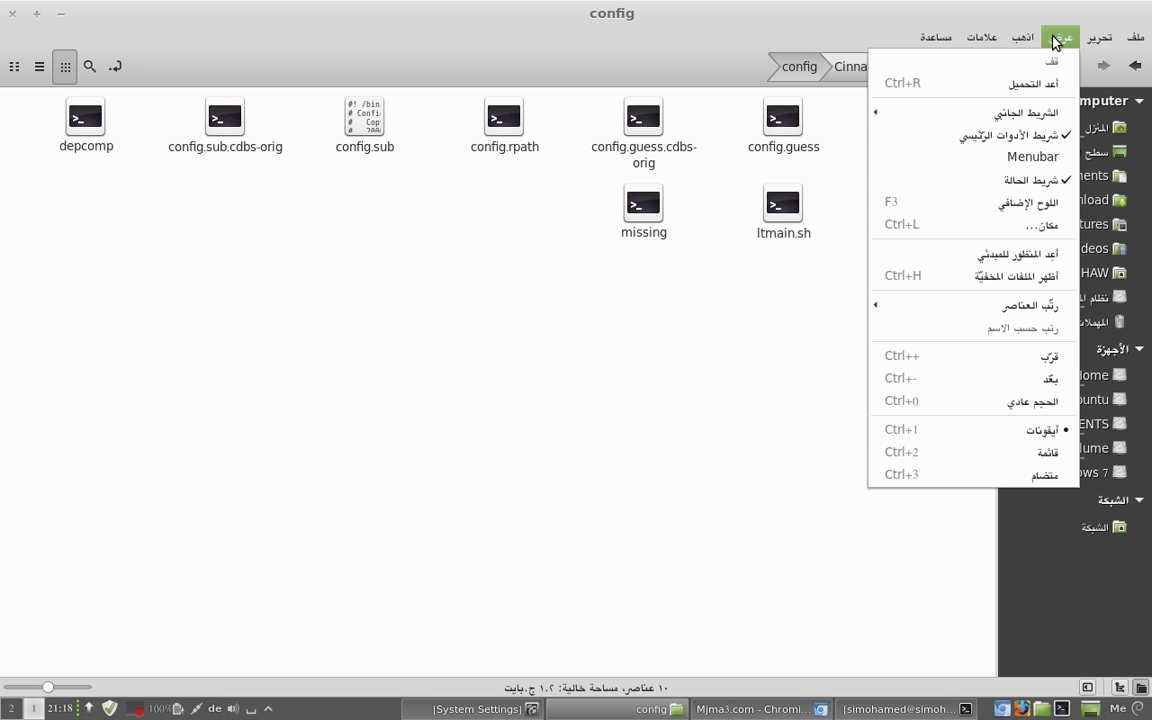
left_click(1018, 158)
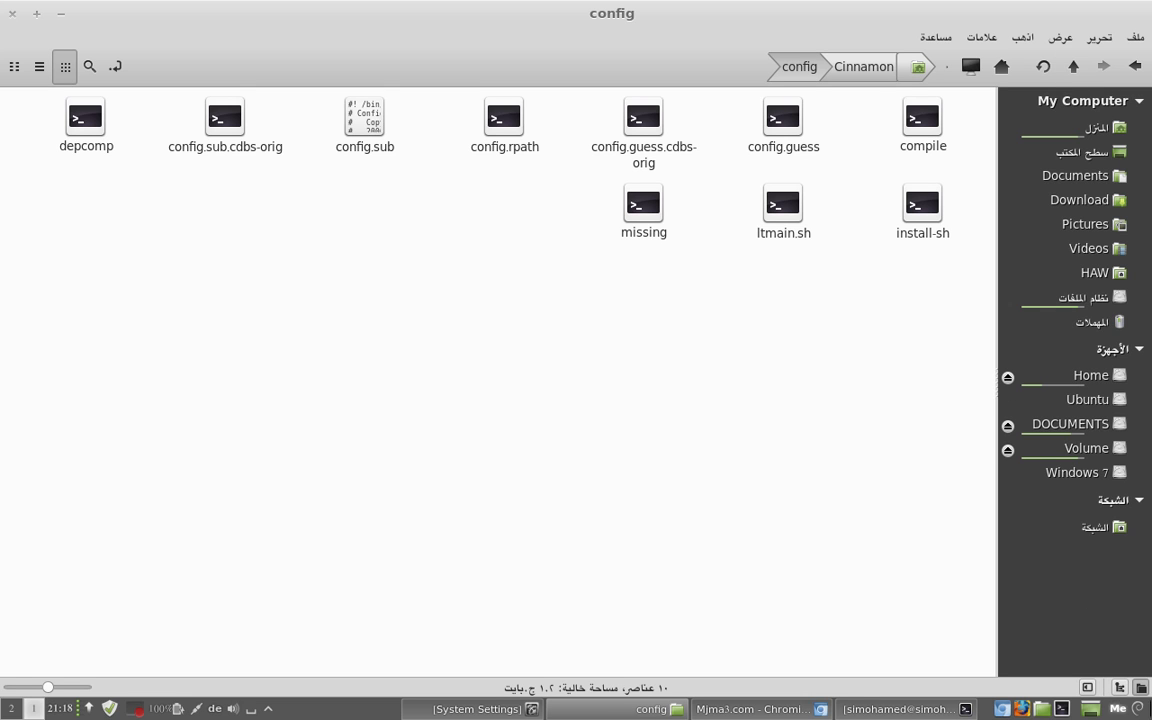
Switch the file manager's sidebar to the folder tree and hide the sidebar
left_click(1120, 688)
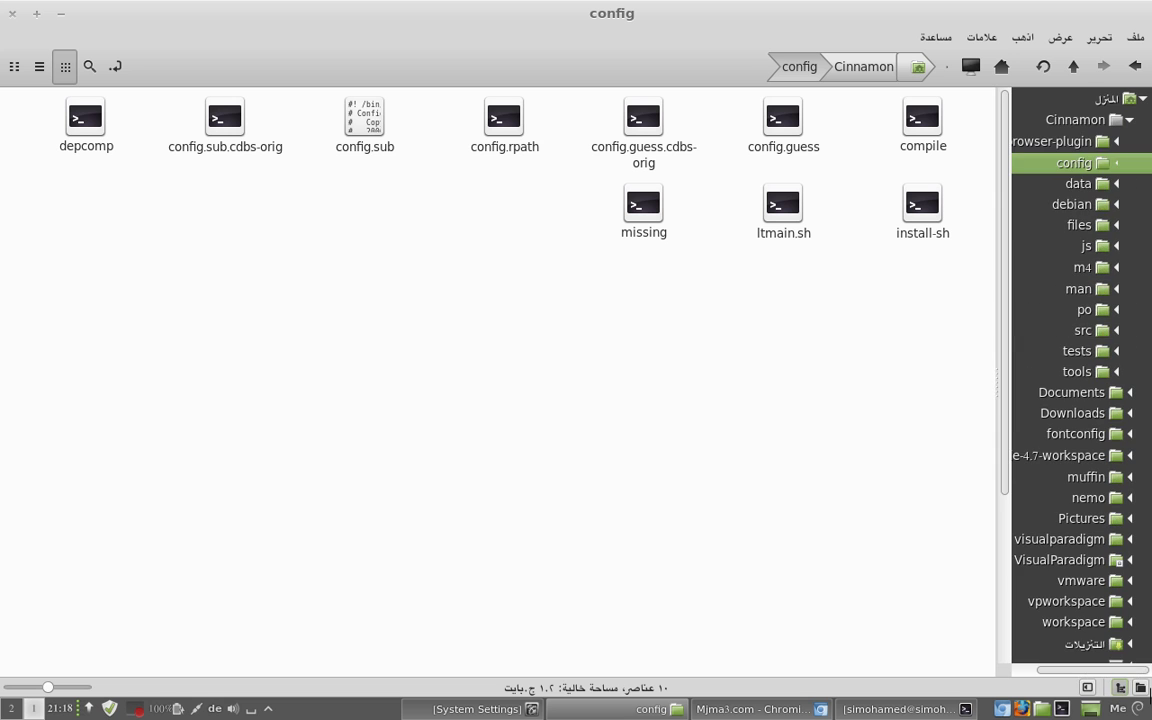
left_click(1094, 688)
left_click(1141, 688)
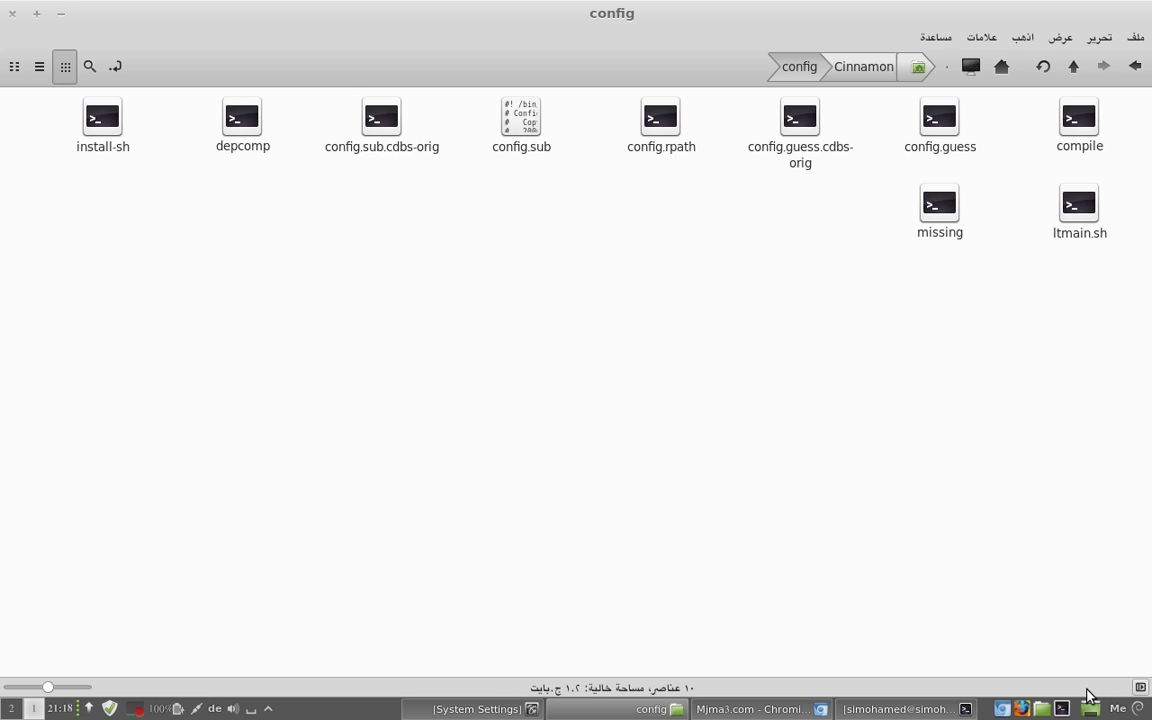
Show the file manager's sidebar again and return to the parent Cinnamon folder
left_click(1141, 688)
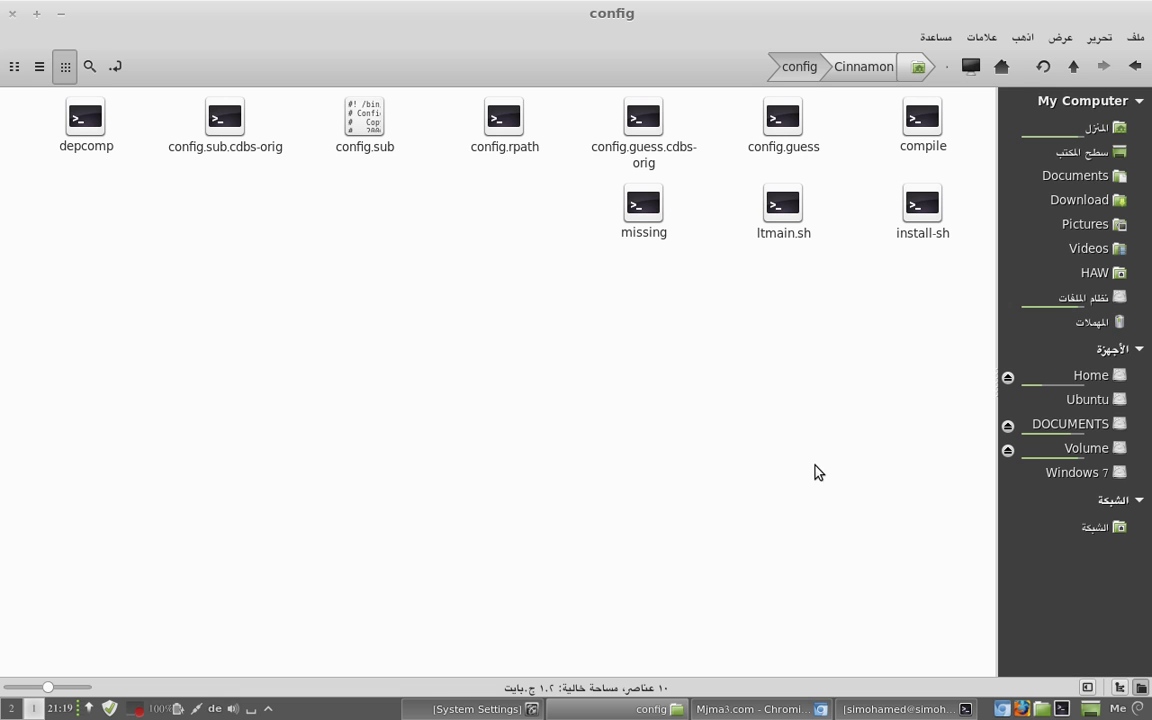
left_click(856, 68)
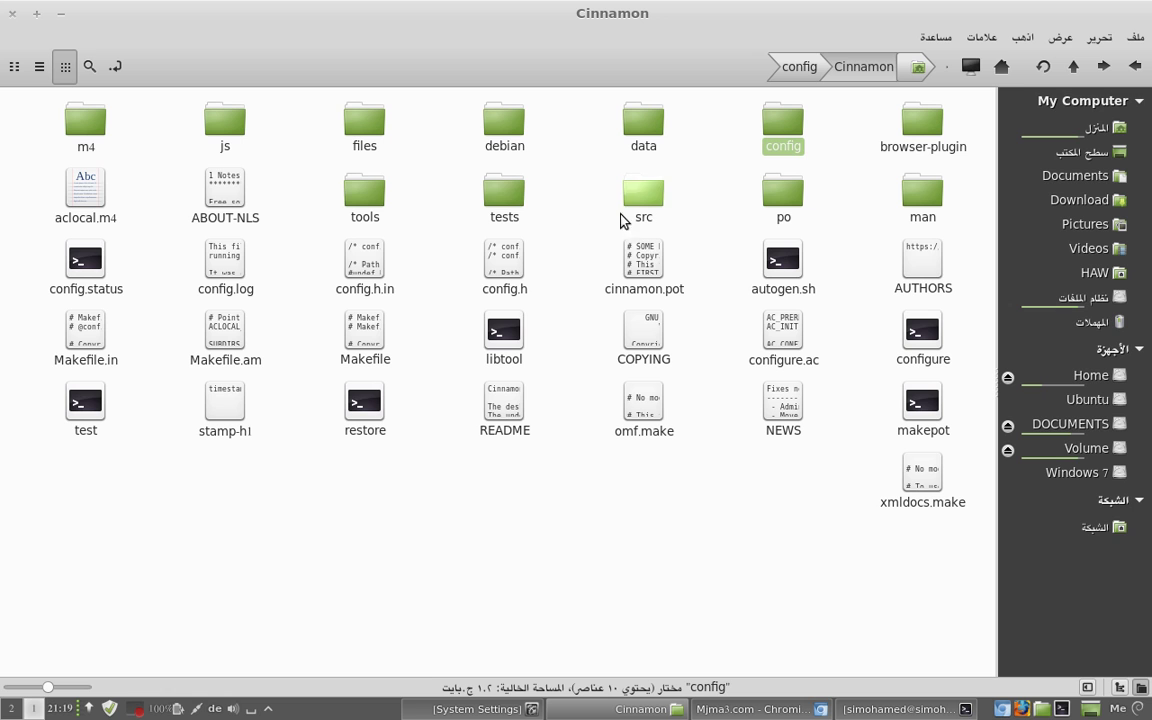
Examine the available move destinations for the tests folder without moving it, and minimize the file manager
right_click(505, 199)
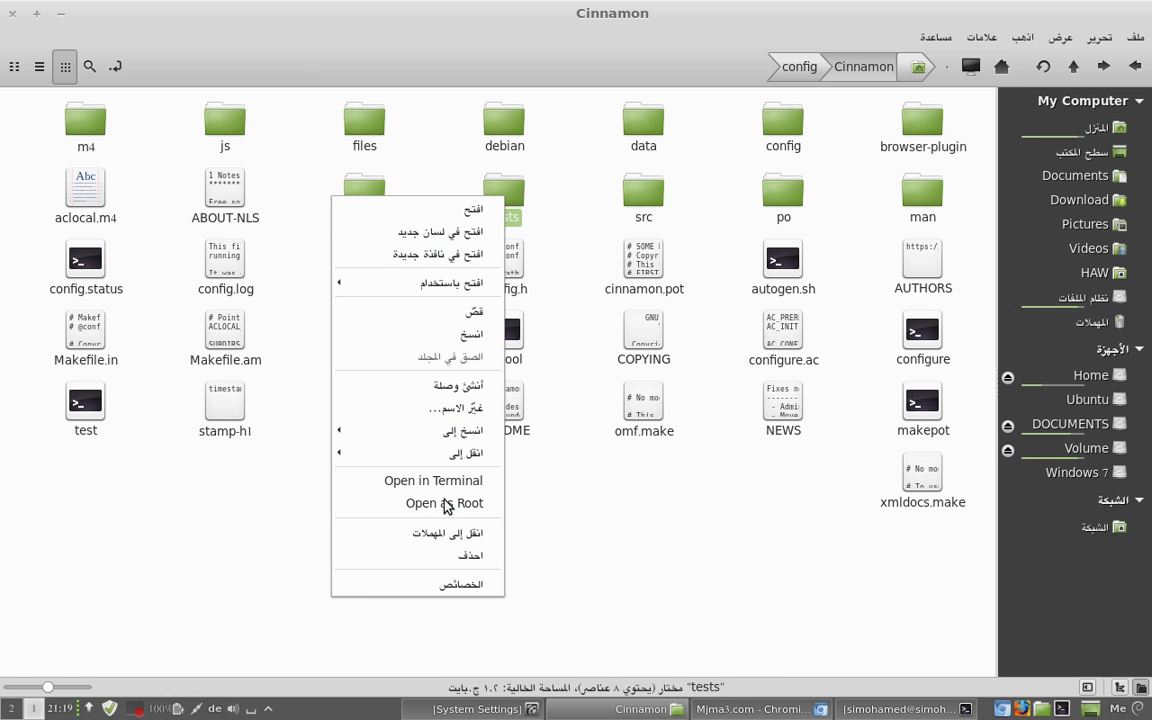
mouse_move(467, 464)
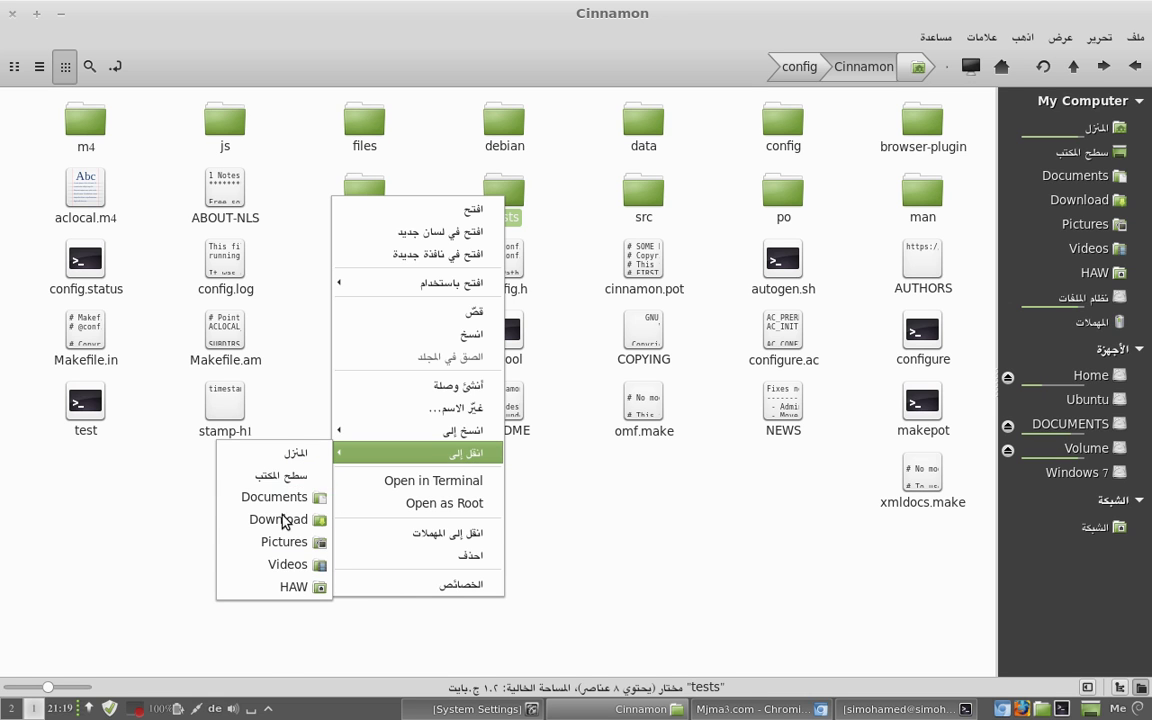
mouse_move(398, 459)
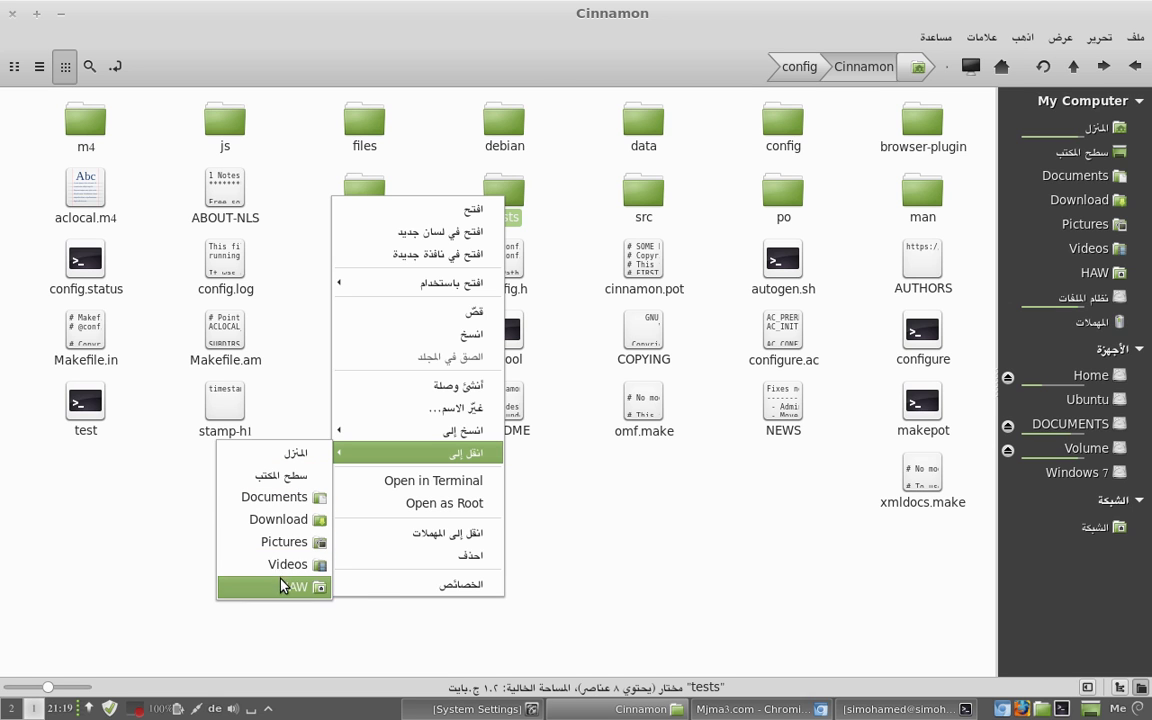
left_click(643, 557)
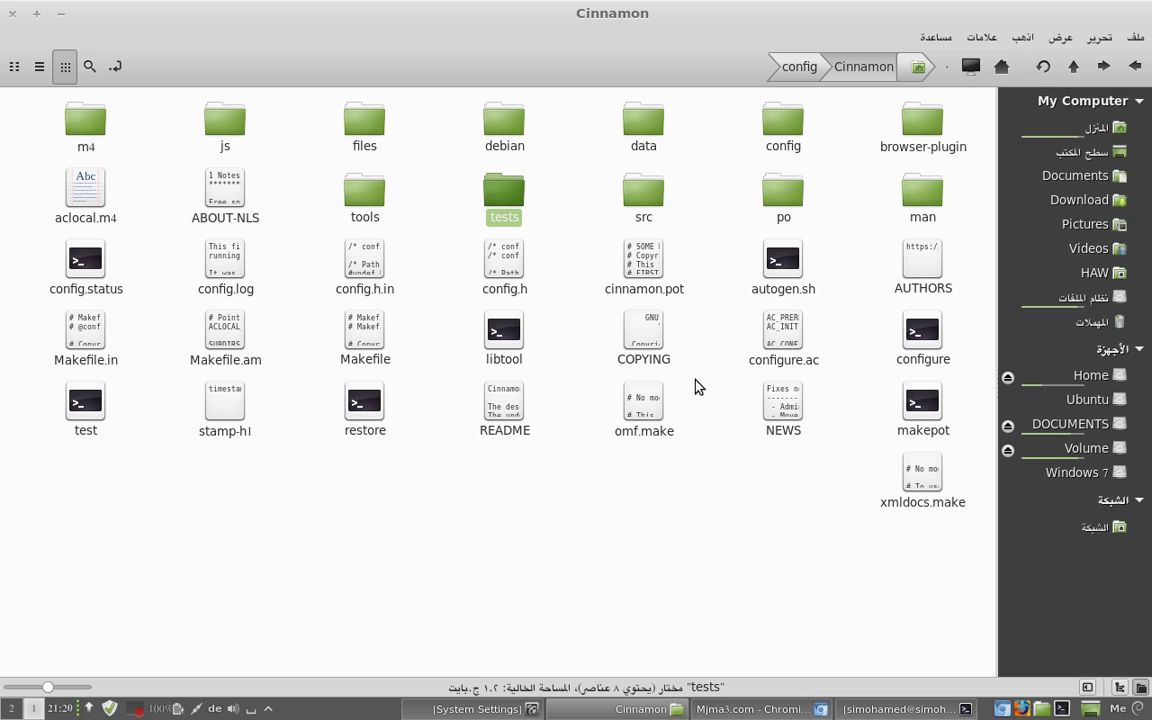
left_click(60, 15)
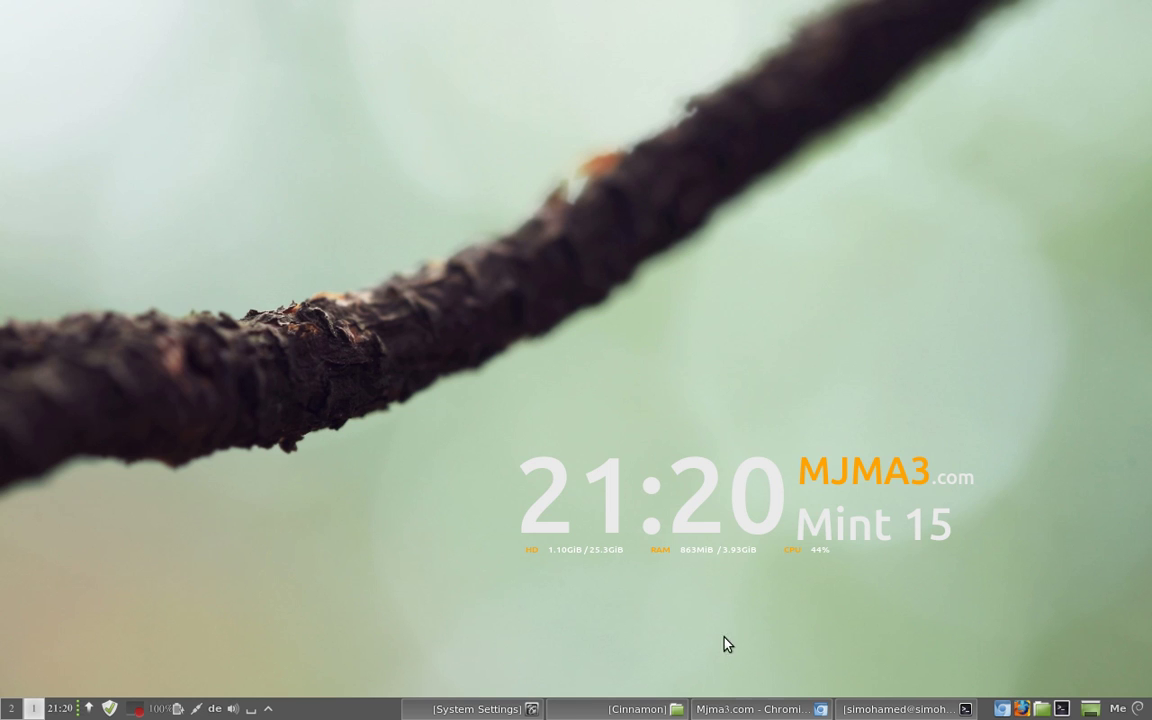
Switch to Chromium and look over the linuxmint Roadmap and linuxmint Cinnamon repository pages on GitHub
left_click(760, 708)
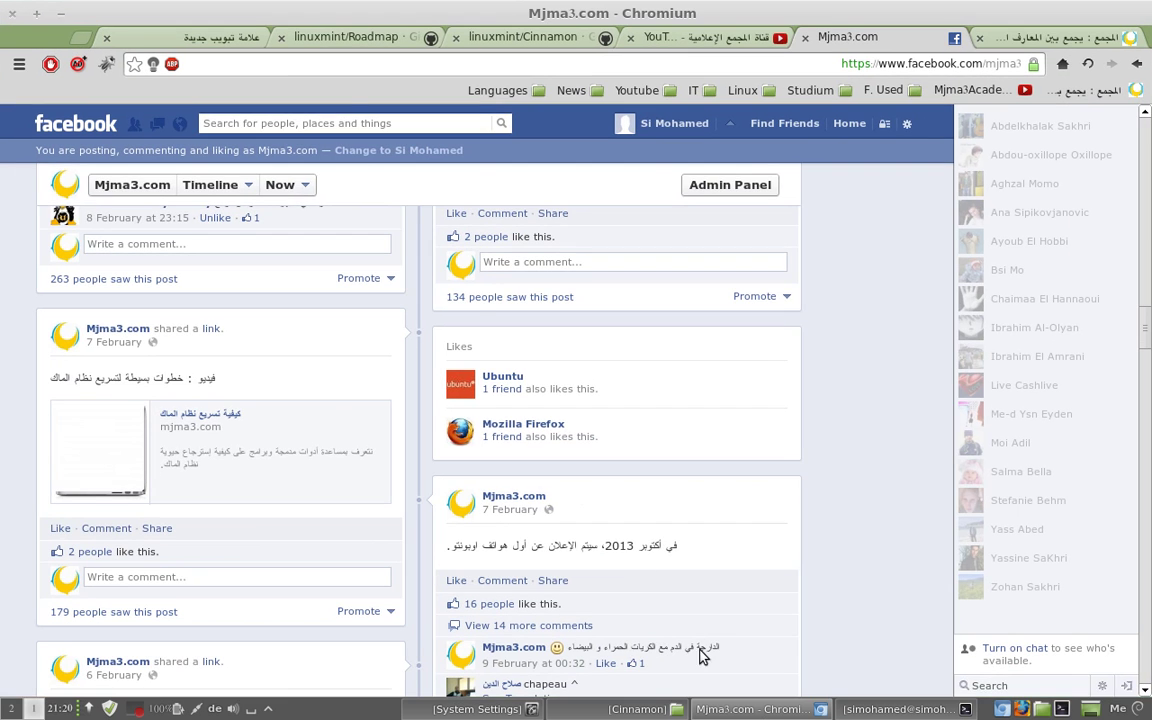
left_click(340, 38)
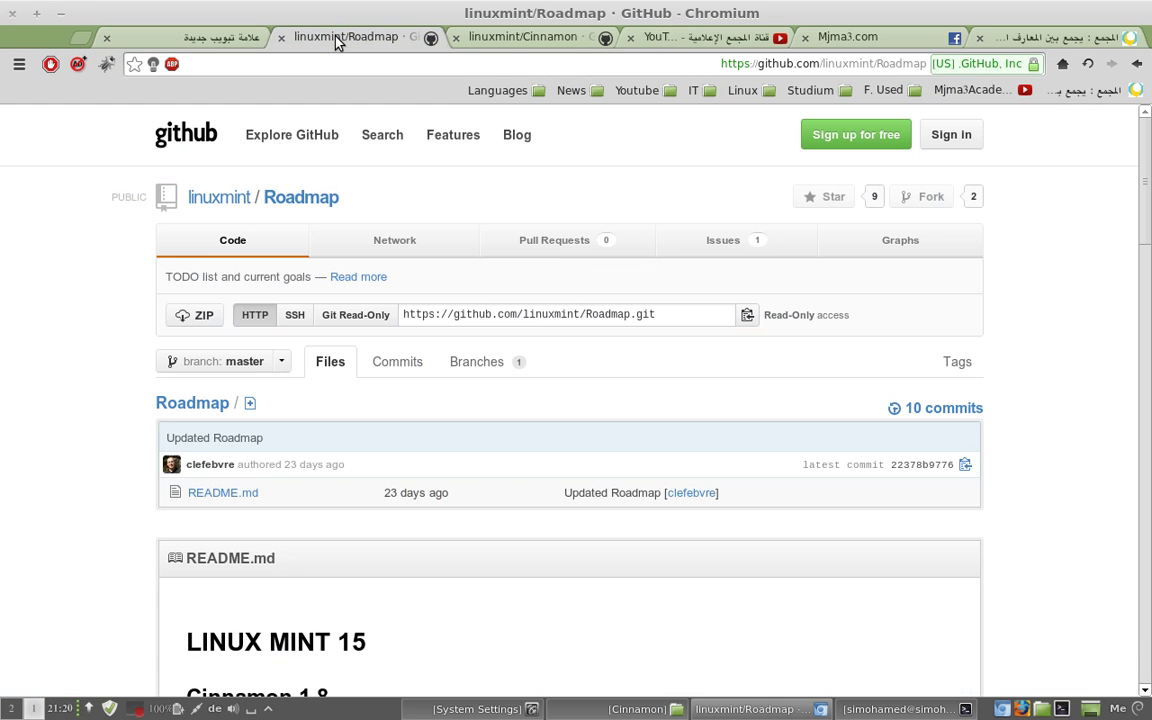
scroll(340, 405, "down", 4)
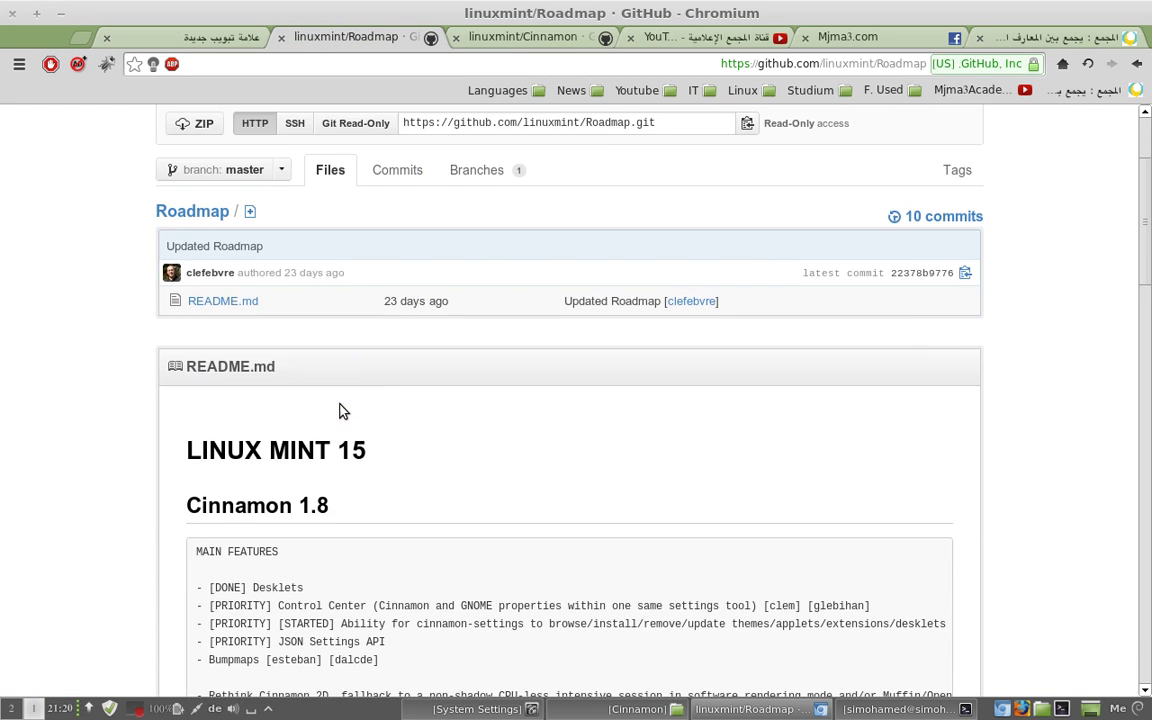
scroll(340, 411, "up", 3)
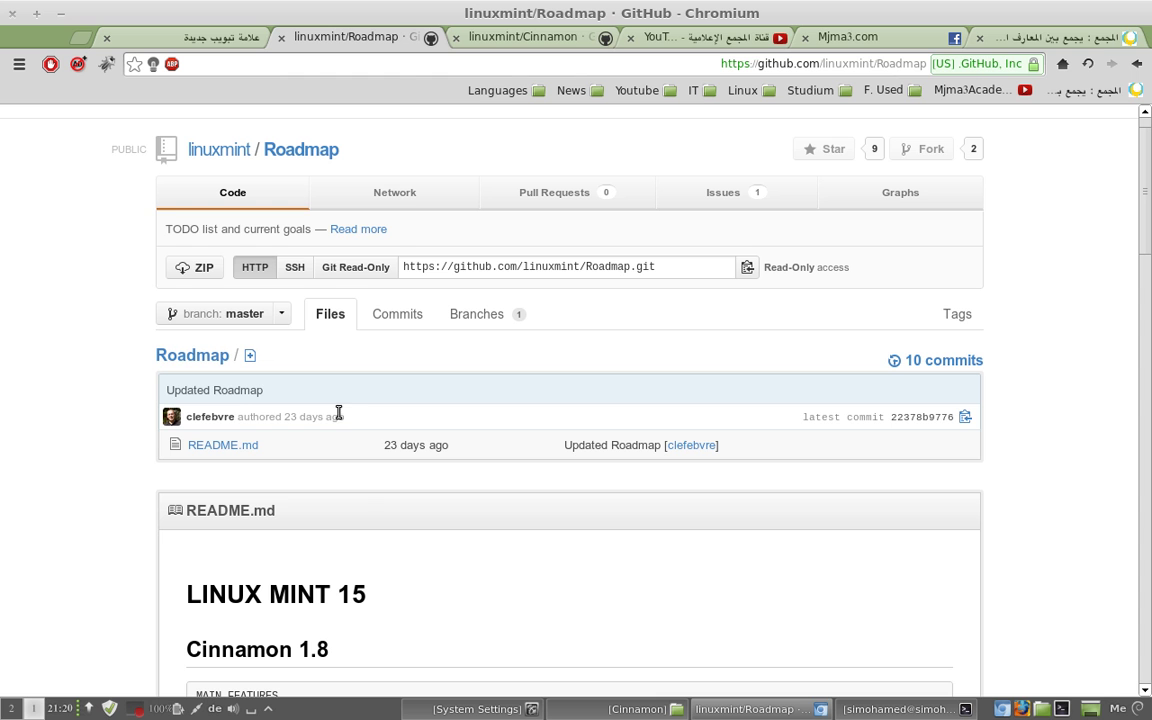
left_click(527, 36)
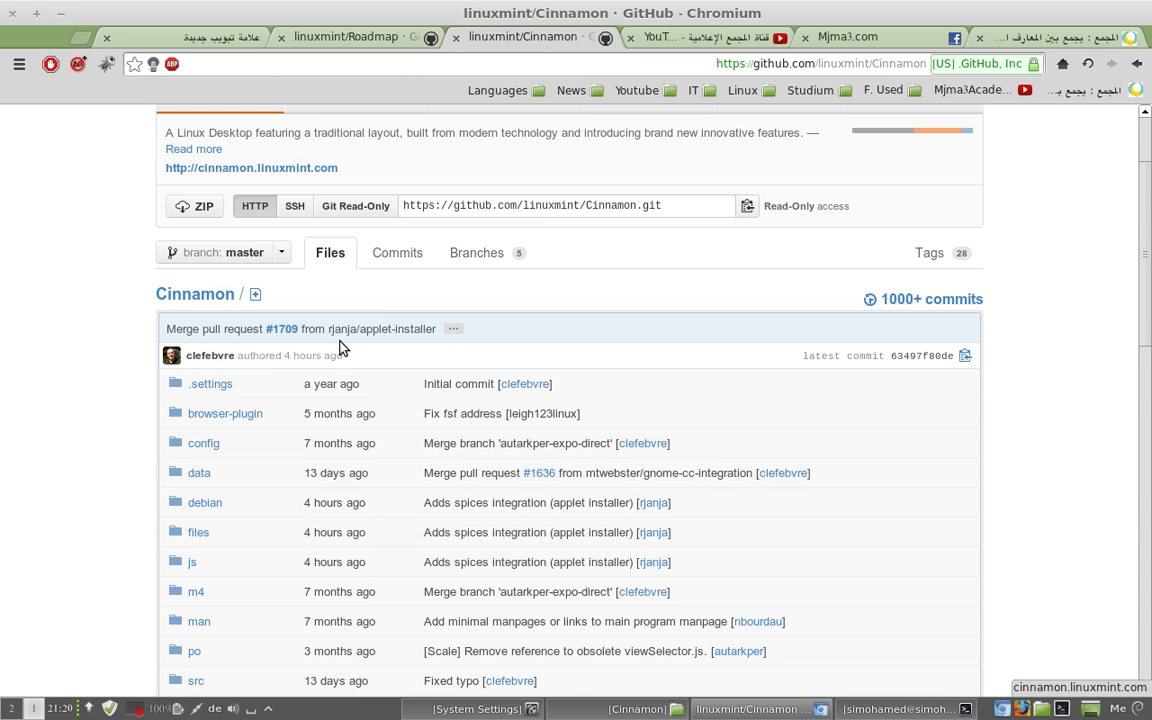
scroll(381, 321, "down", 5)
scroll(386, 327, "up", 6)
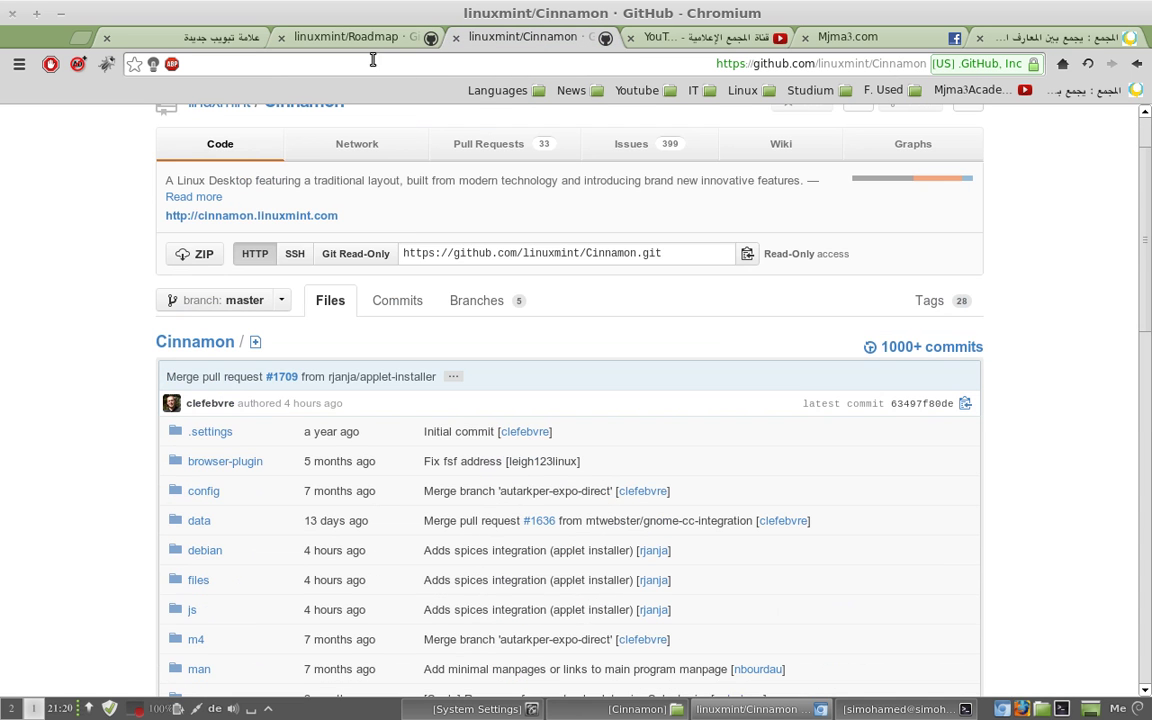
Read through the Linux Mint 15 feature lists in the linuxmint Roadmap README, and minimize the browser
left_click(364, 40)
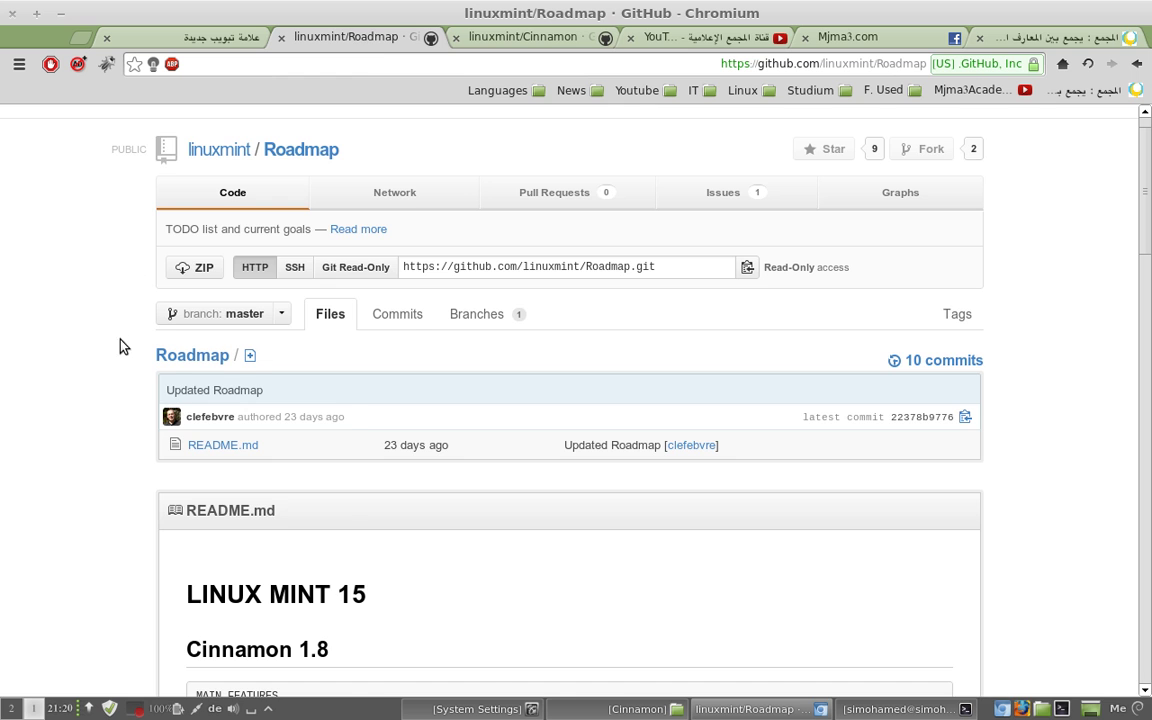
scroll(110, 318, "down", 6)
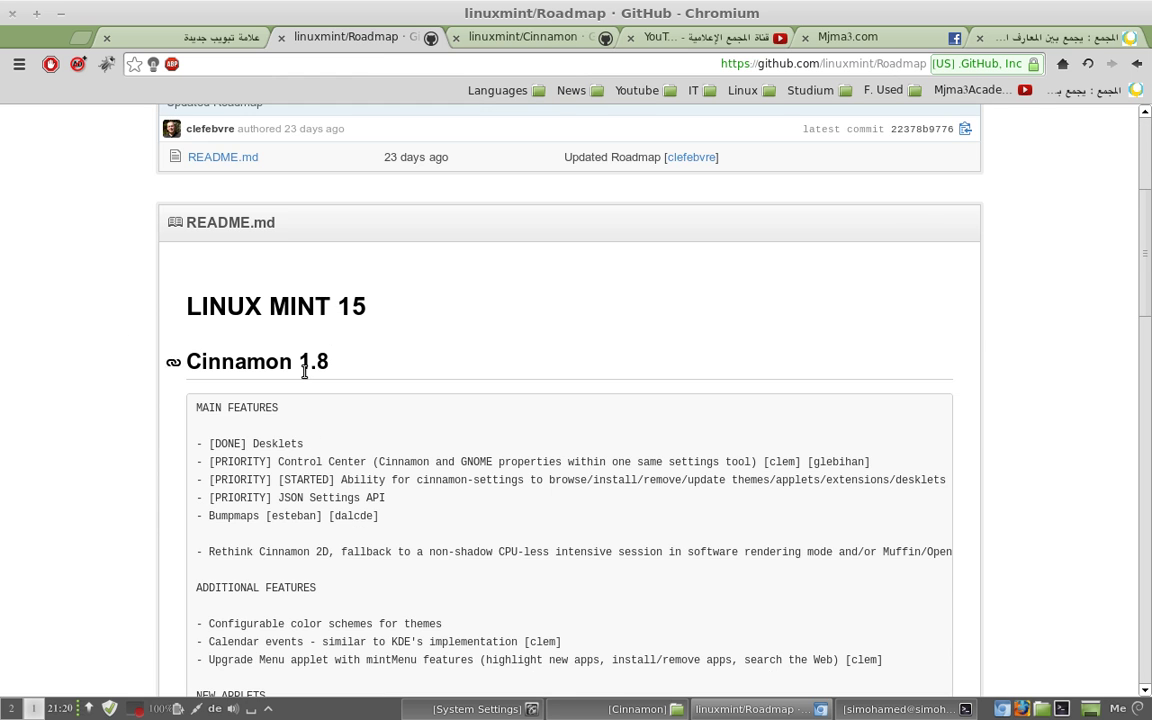
scroll(222, 330, "up", 2)
scroll(231, 527, "down", 5)
scroll(239, 463, "down", 16)
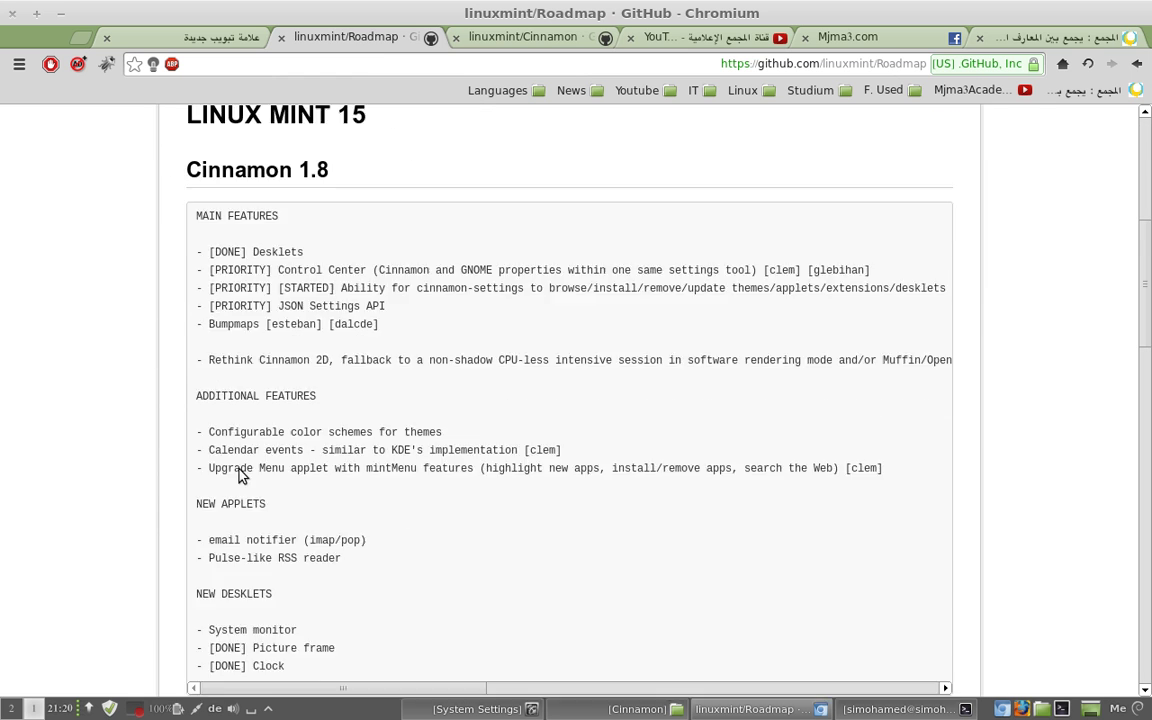
scroll(263, 520, "down", 15)
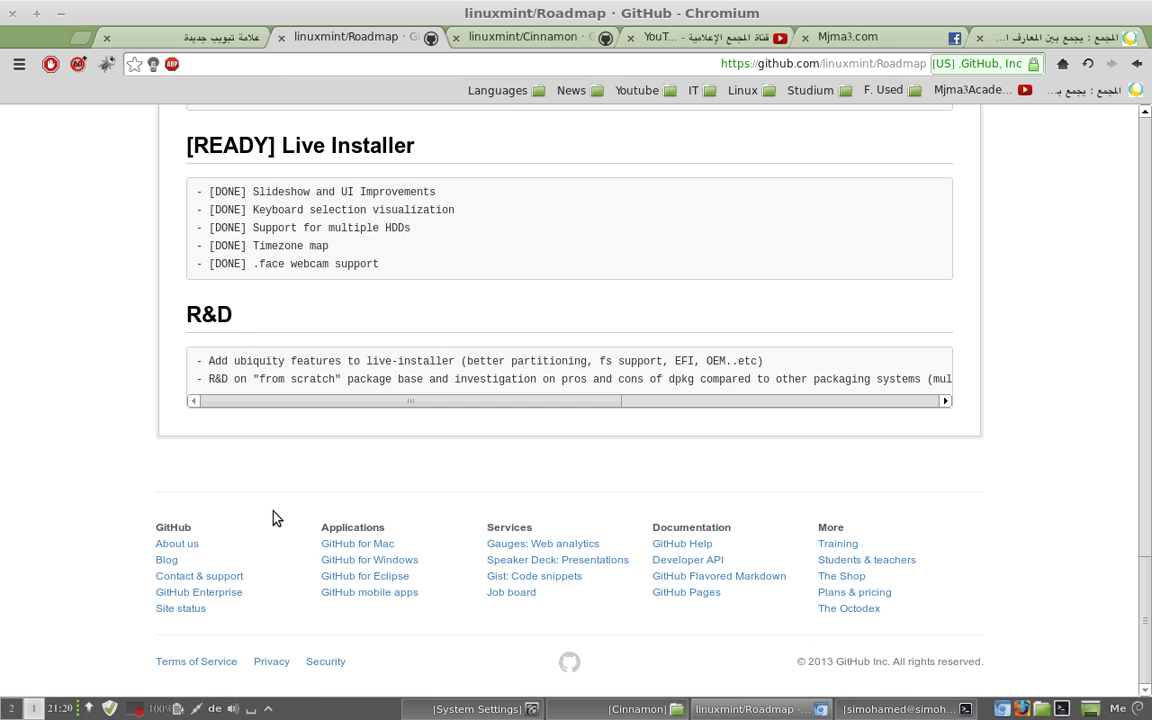
scroll(300, 400, "up", 5)
scroll(278, 368, "up", 2)
scroll(278, 368, "down", 1)
double_click(228, 480)
scroll(480, 390, "up", 10)
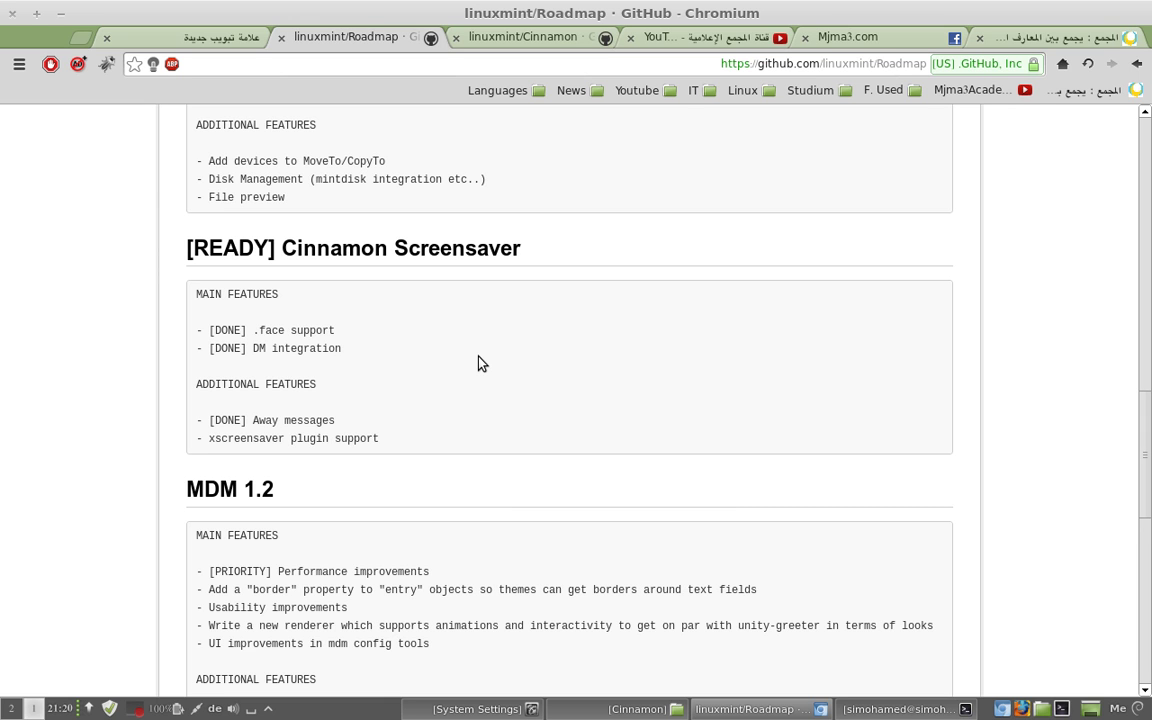
left_click(57, 14)
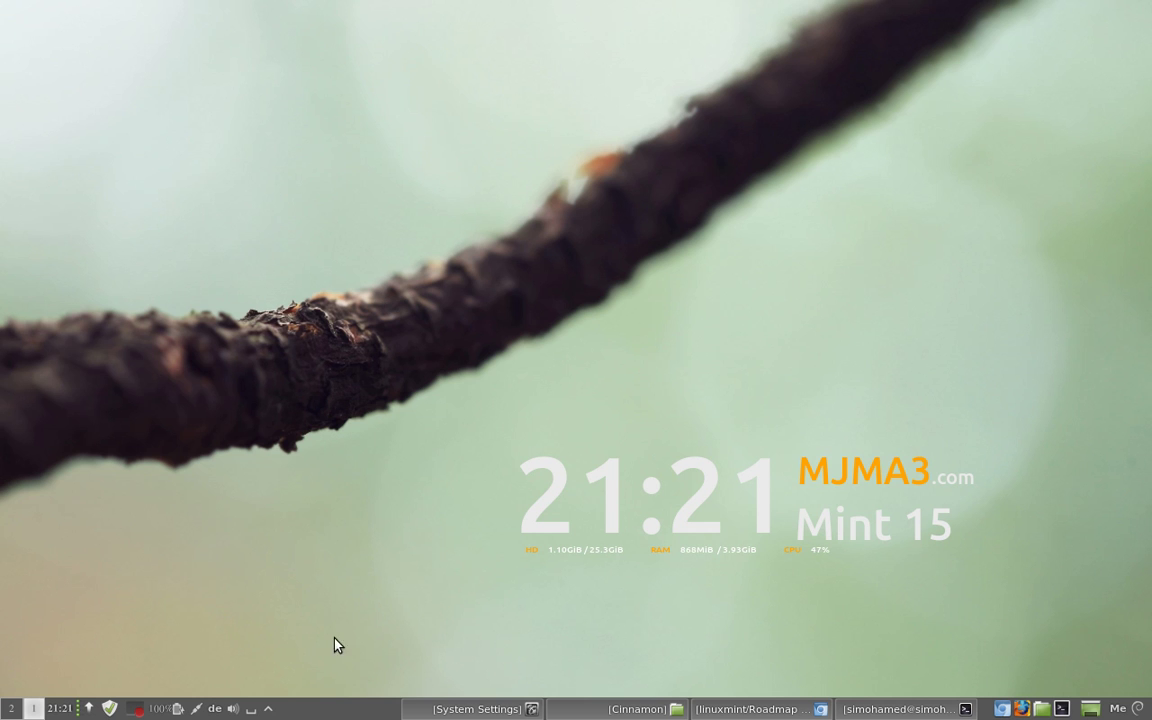
Switch to the file manager, go to the home folder and open lock-screen.png
left_click(630, 708)
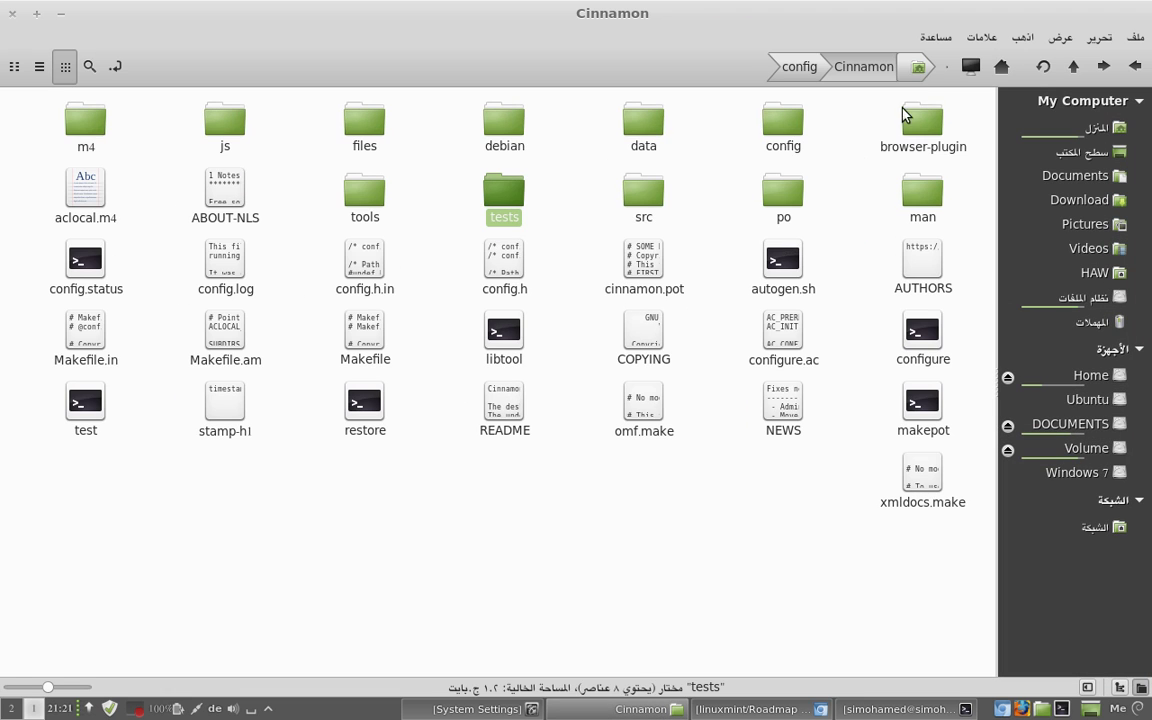
left_click(914, 66)
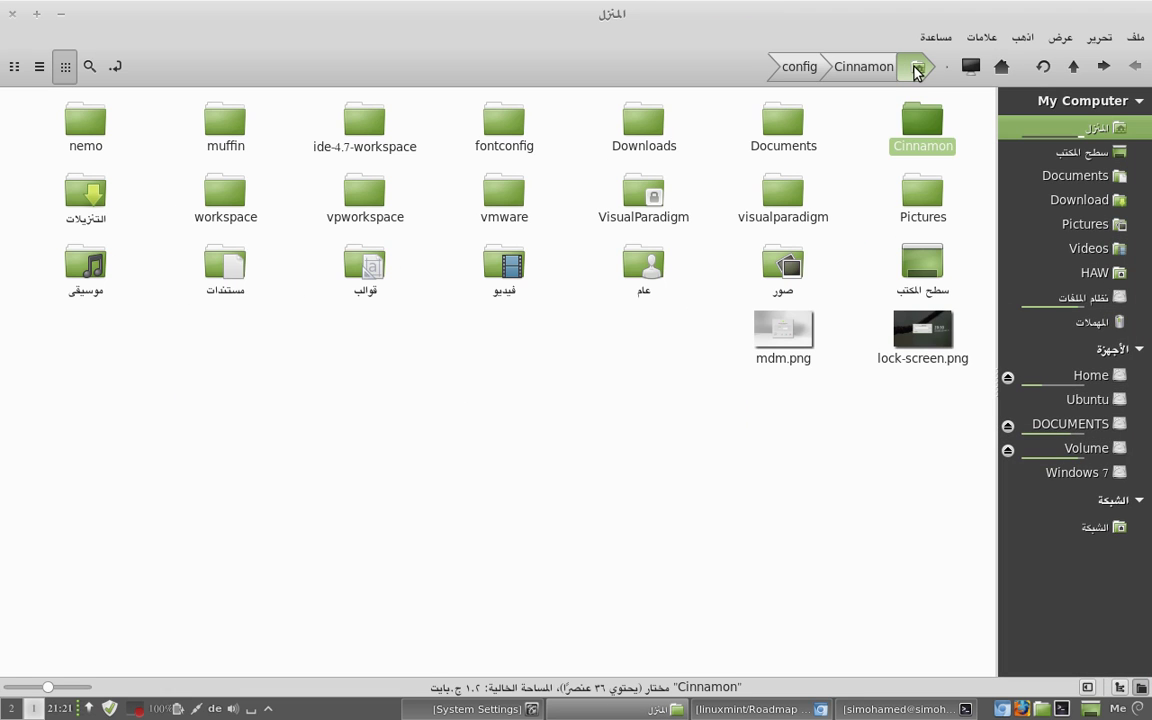
left_click(919, 341)
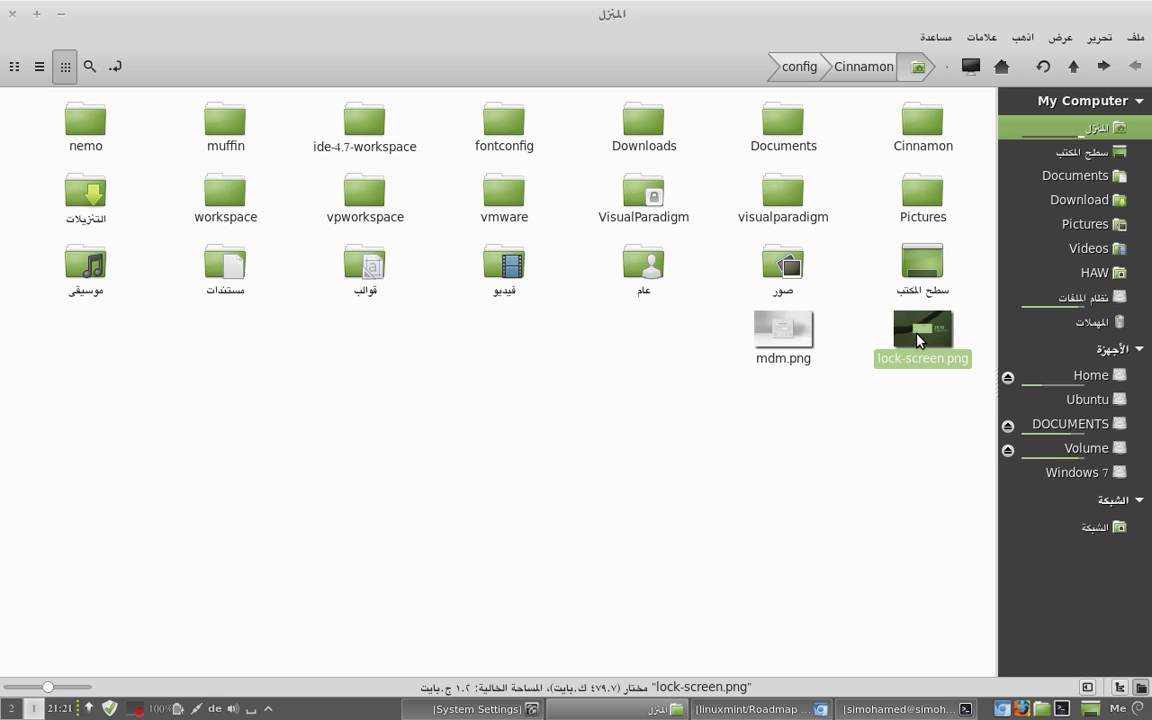
double_click(918, 340)
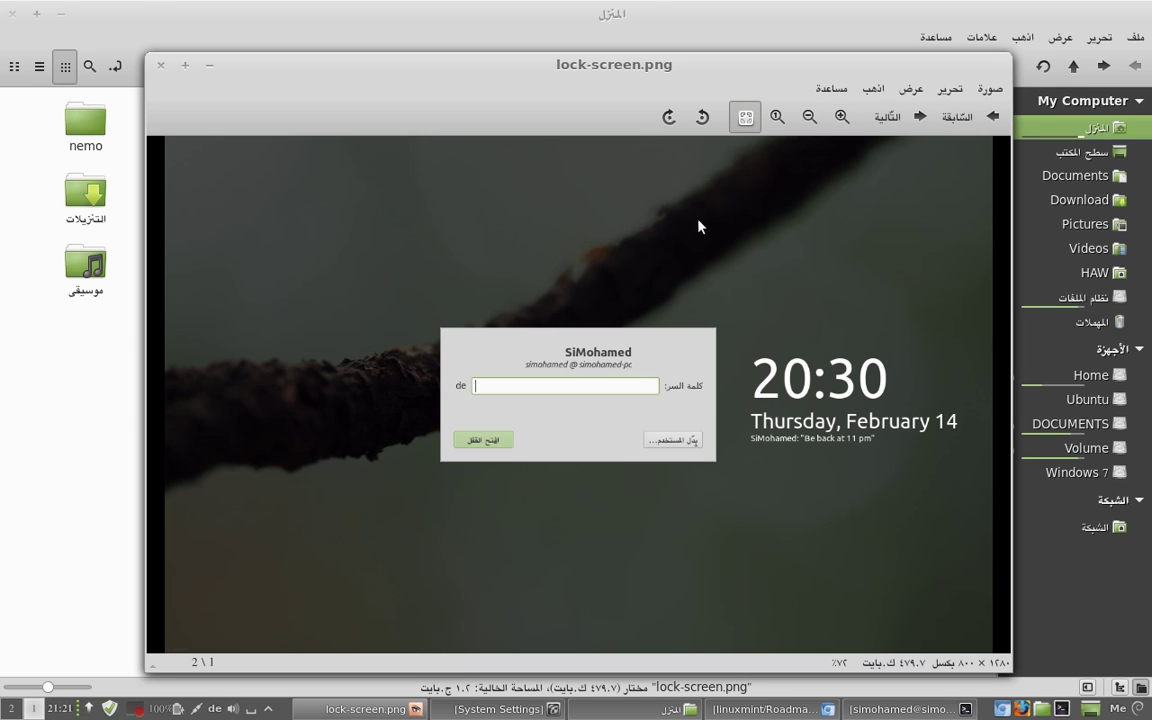
View the lock-screen image in full screen, return to the windowed view, and briefly look at the desktop's application menu
key("F11")
key("F11")
key("F11")
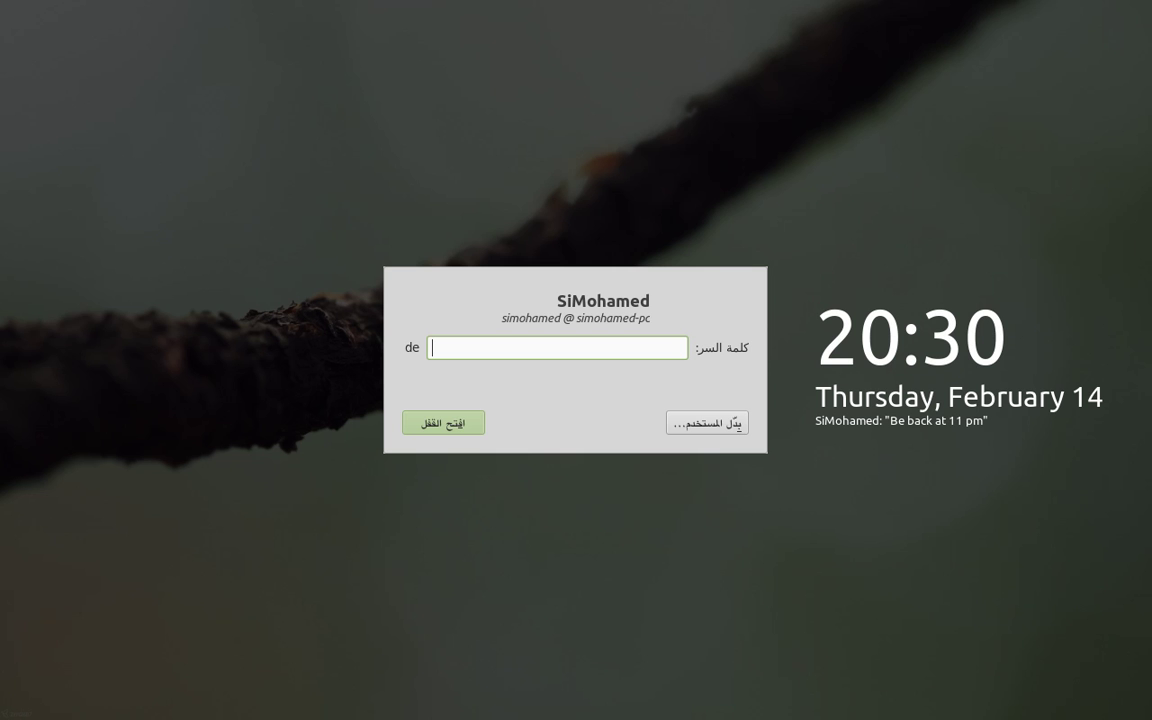
key("Escape")
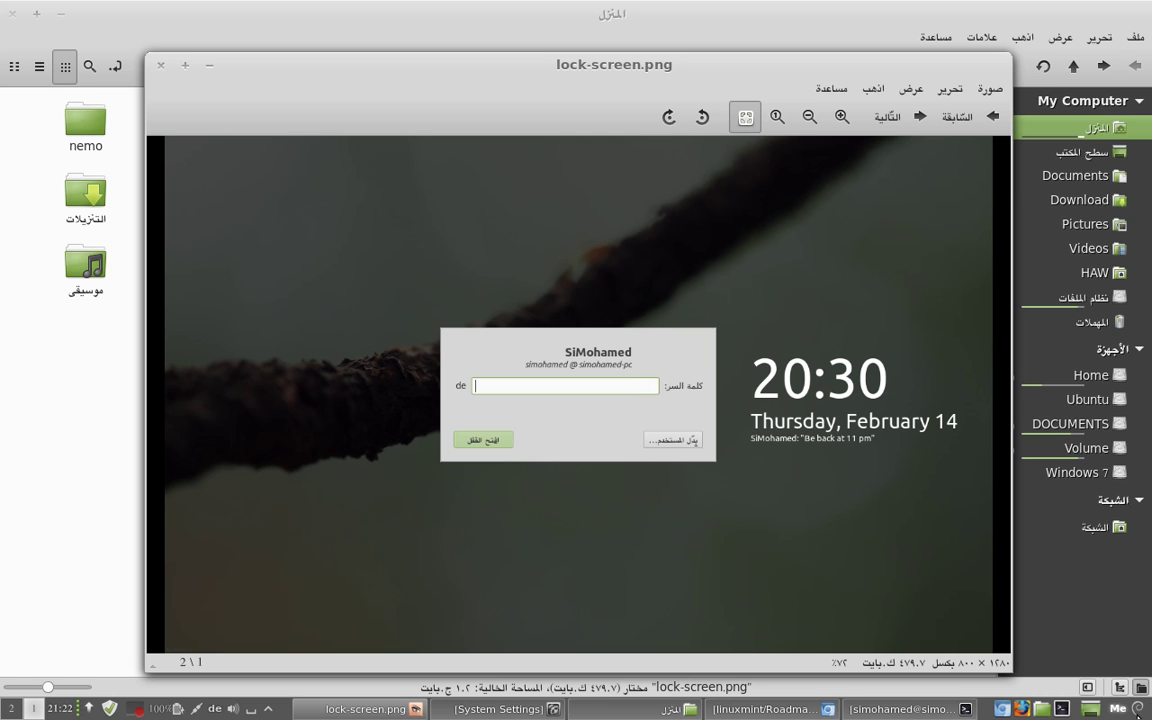
left_click(1137, 710)
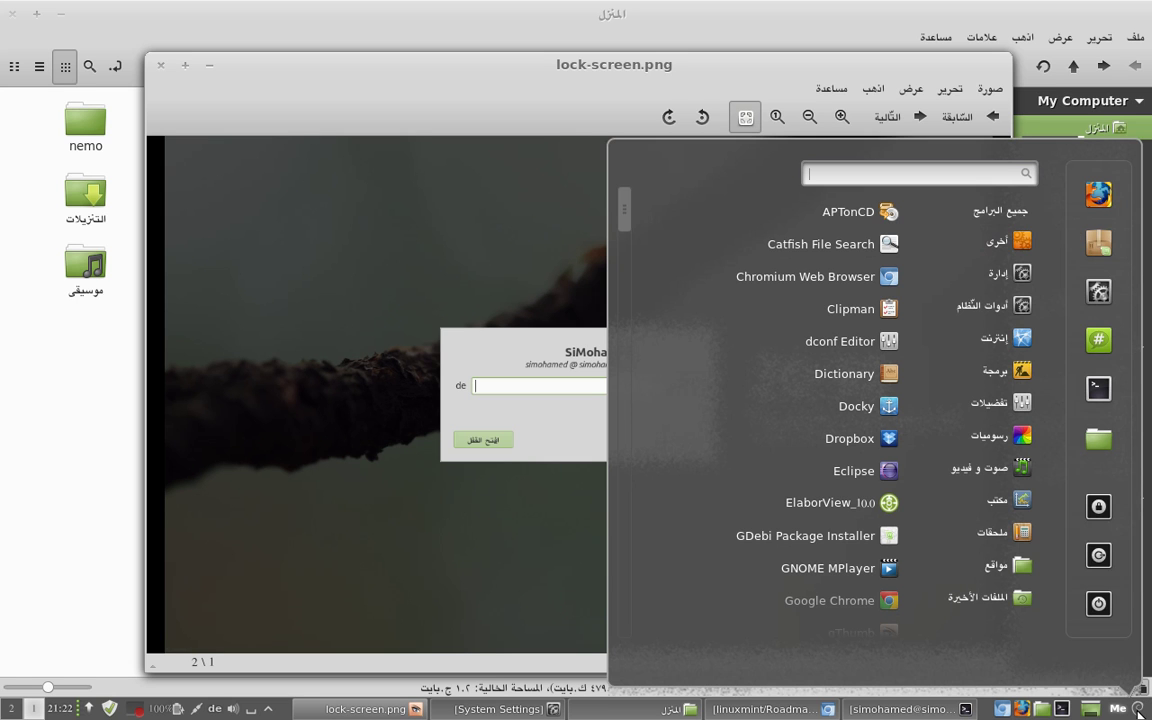
left_click(450, 368)
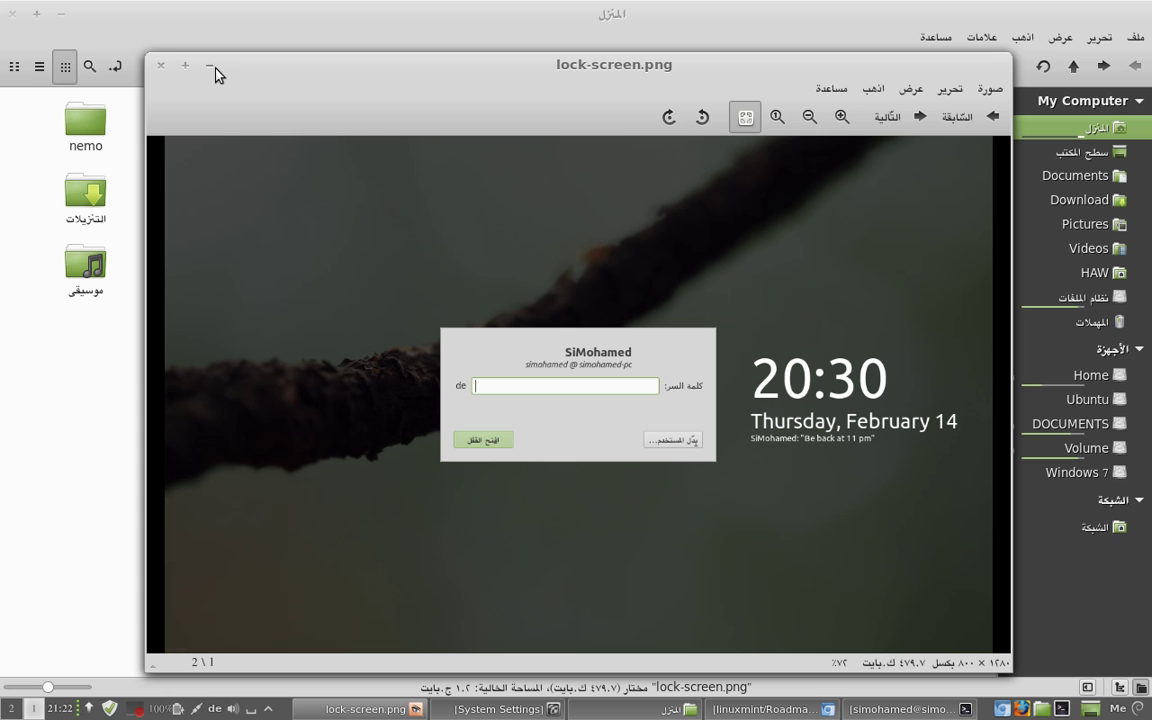
View the next image, mdm.png, in full screen, leave full screen, and minimize the image viewer and file manager
key("Right")
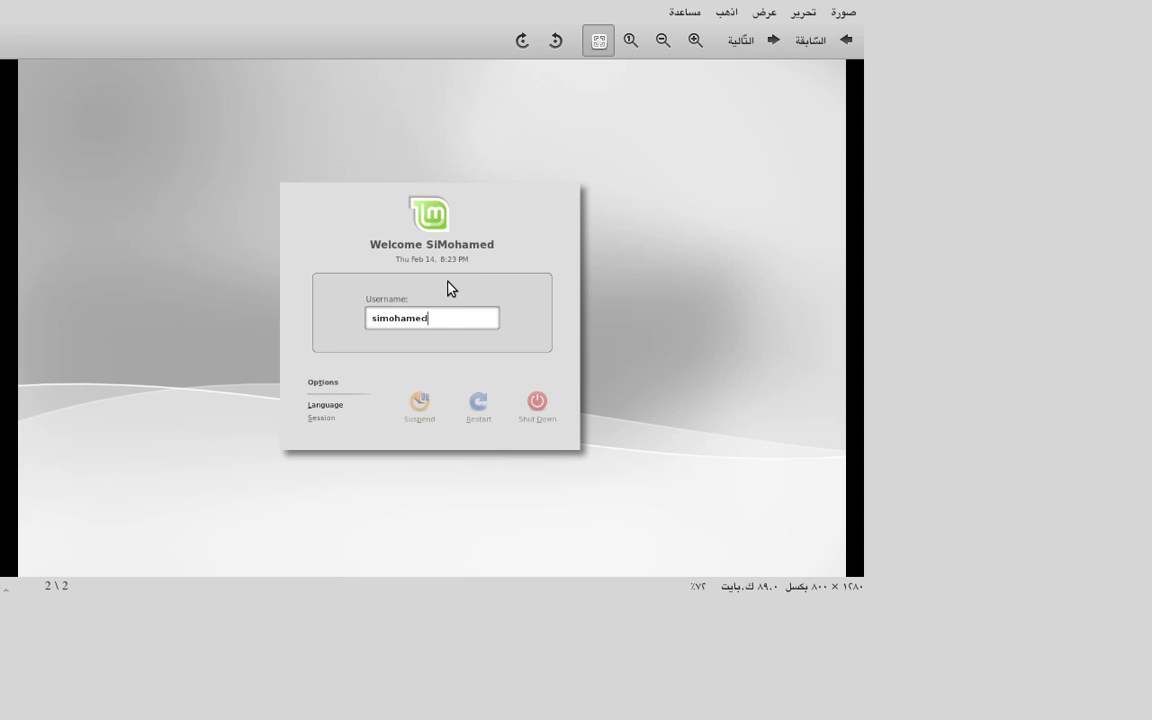
key("F11")
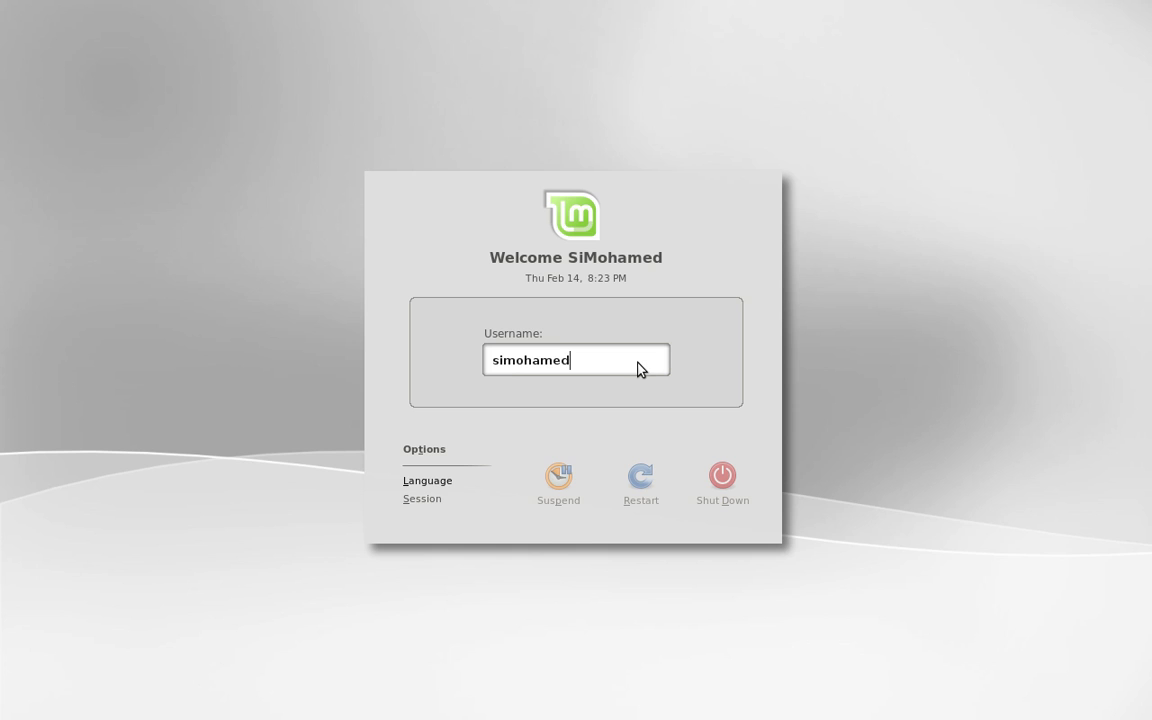
key("F11")
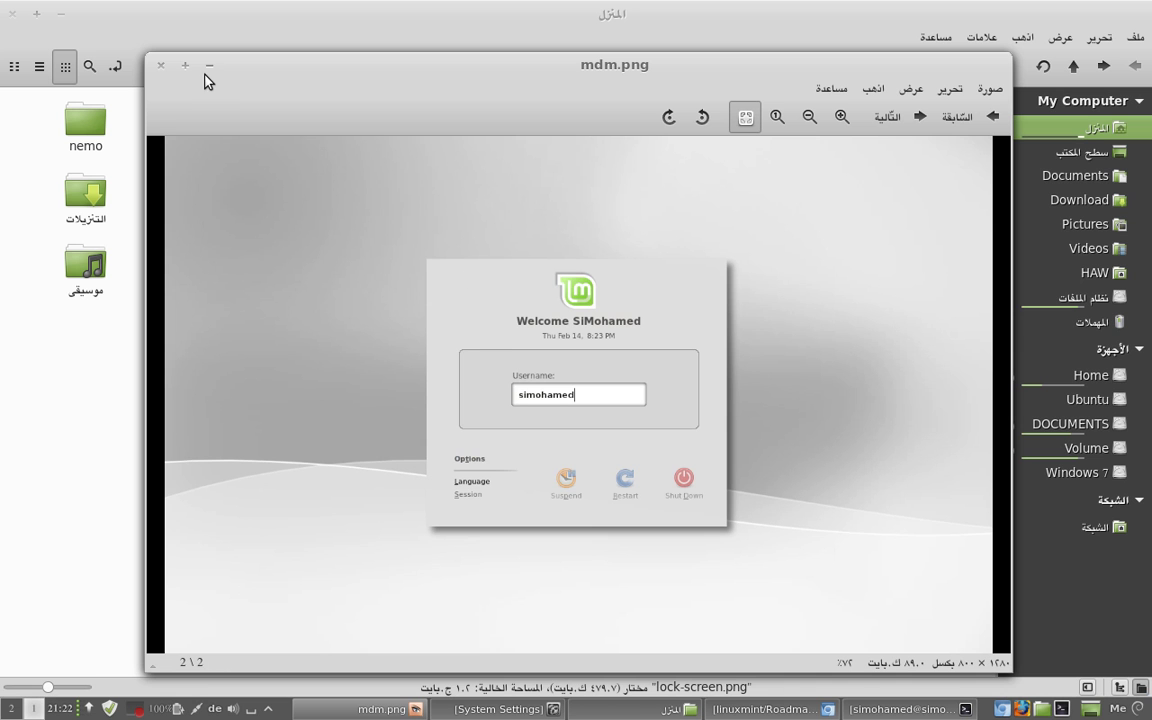
key("ctrl+w")
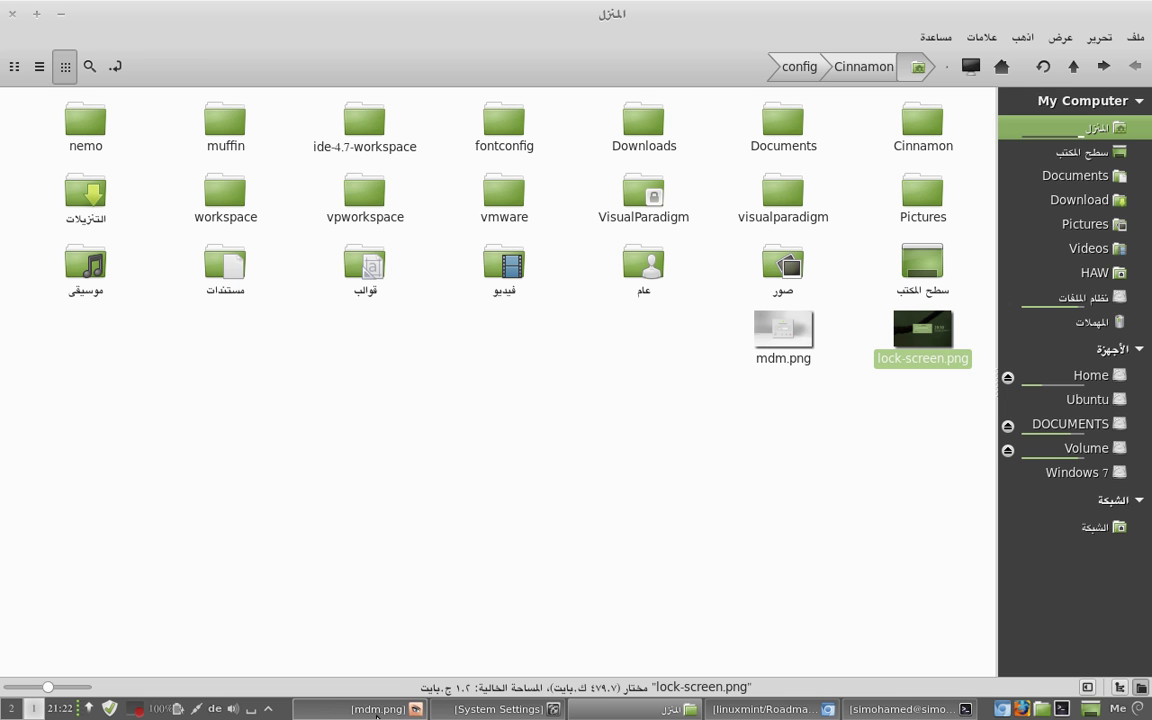
left_click(62, 22)
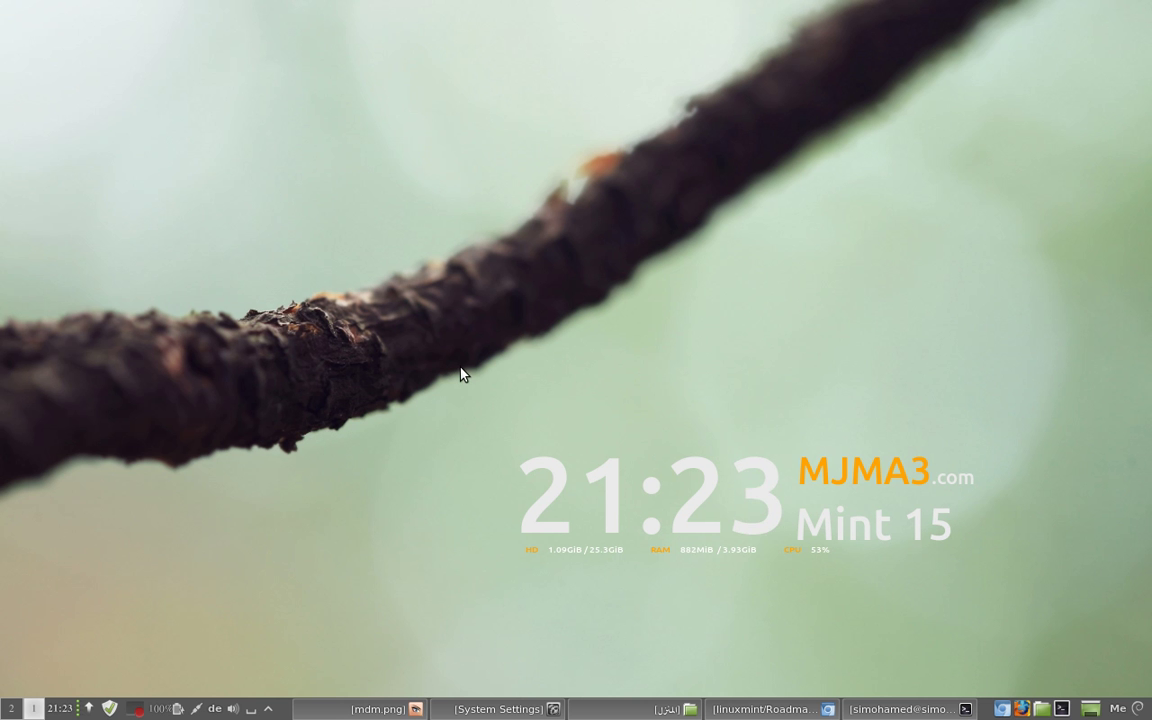